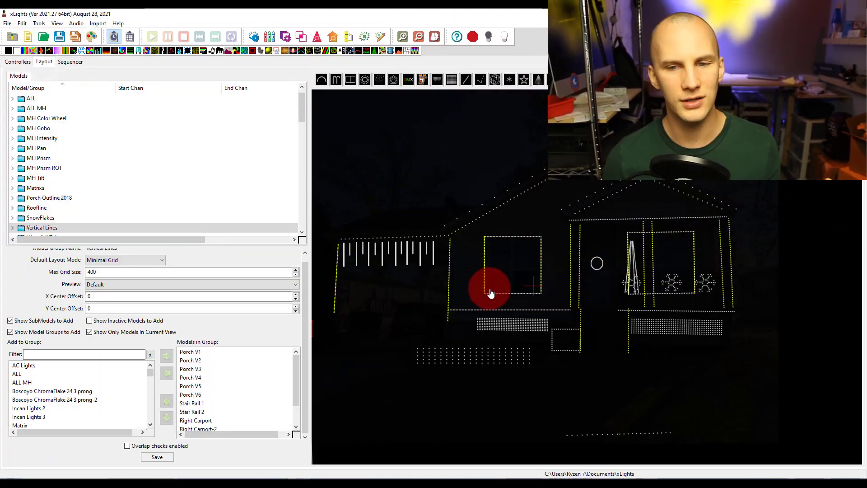
- Select the Peace Stakes matrix in the layout preview to show its properties
click(484, 357)
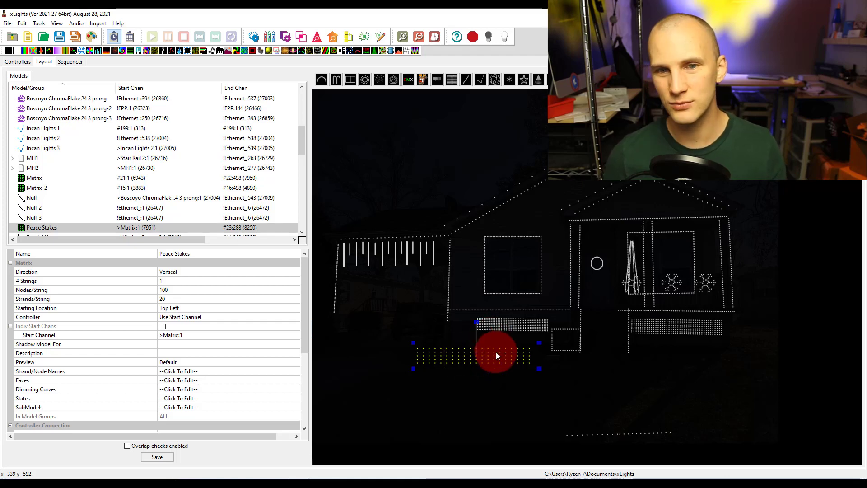
scroll(142, 197, down, 2)
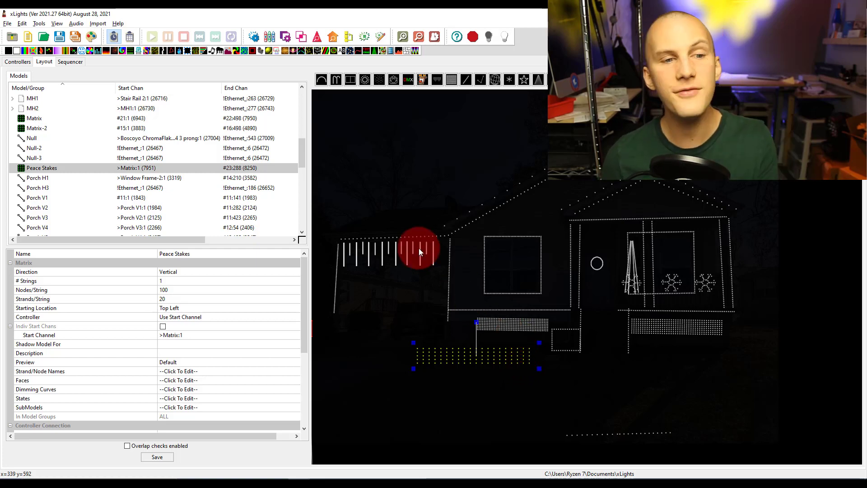
mouse_move(57, 171)
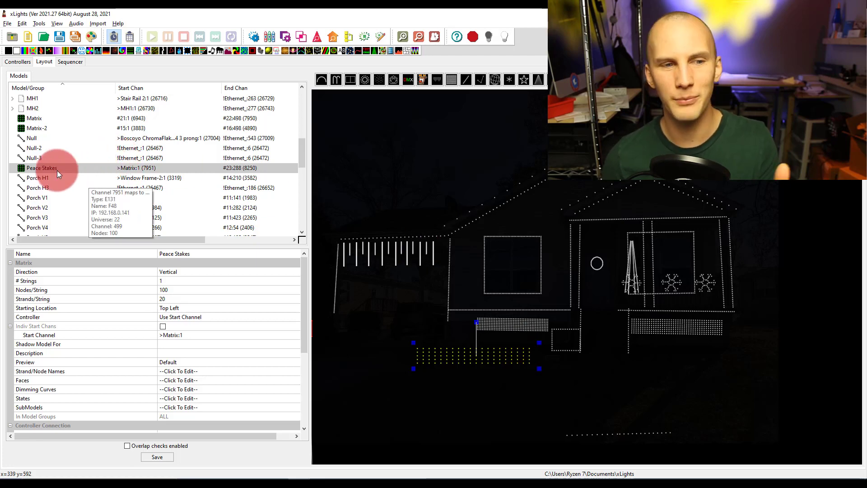
scroll(411, 379, up, 1)
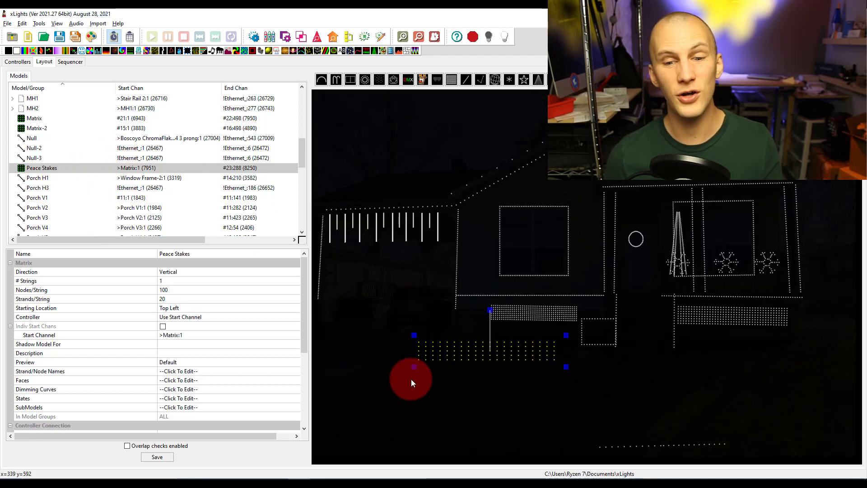
scroll(480, 362, up, 2)
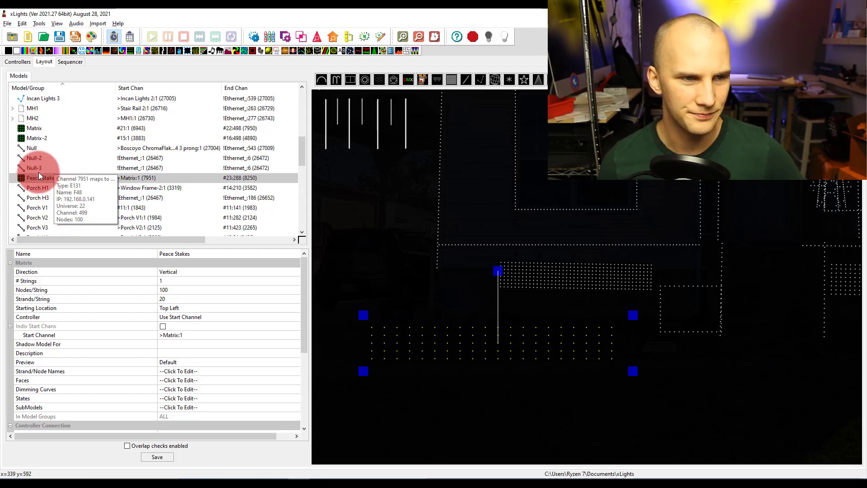
- Open the SubModels editor from the Peace Stakes SubModels property
right_click(39, 177)
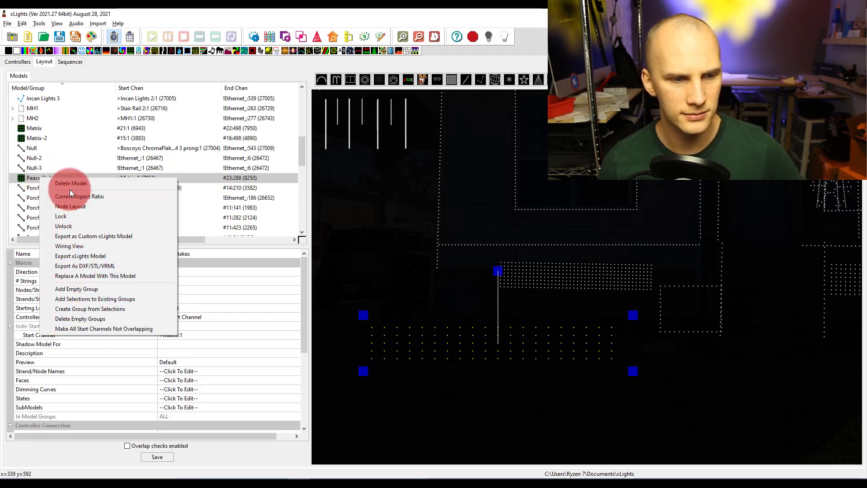
click(20, 179)
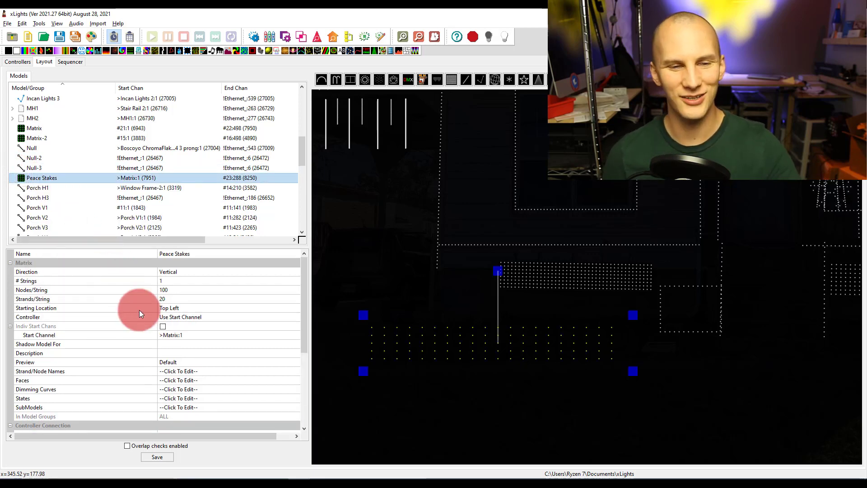
scroll(139, 310, down, 5)
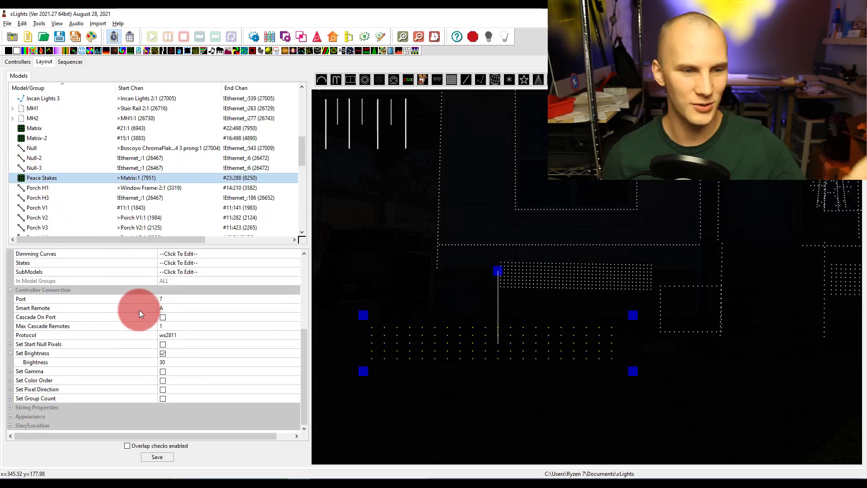
scroll(139, 310, up, 5)
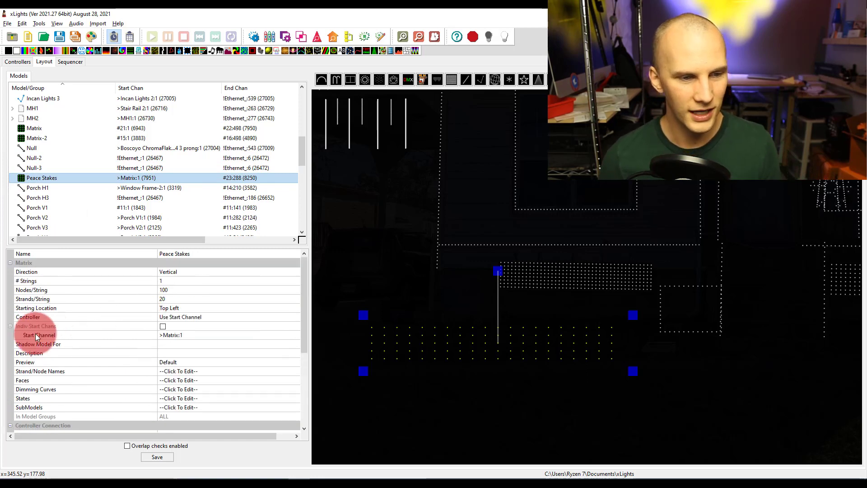
click(58, 406)
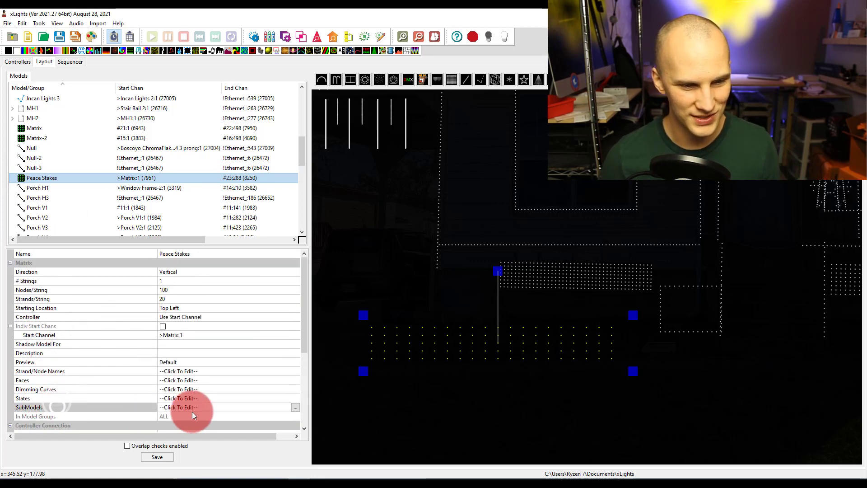
click(295, 408)
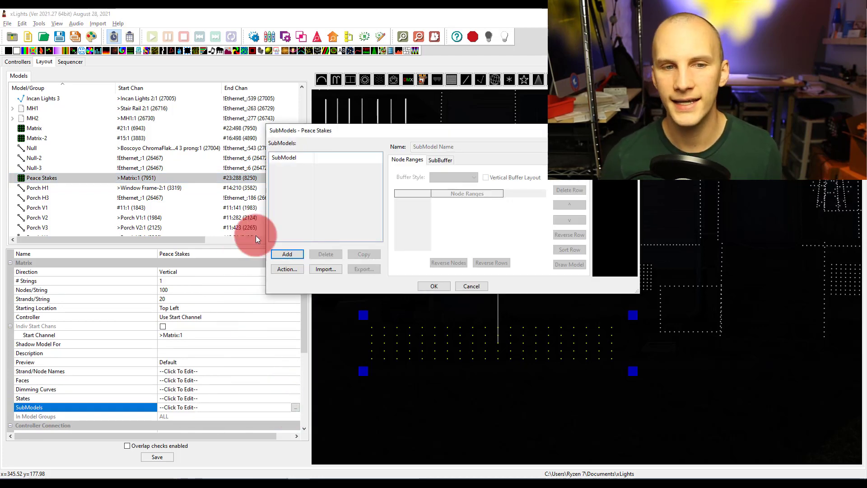
- Enlarge the SubModels dialog, add SubModel-1 and rename it 'Horizontal 1'
click(574, 221)
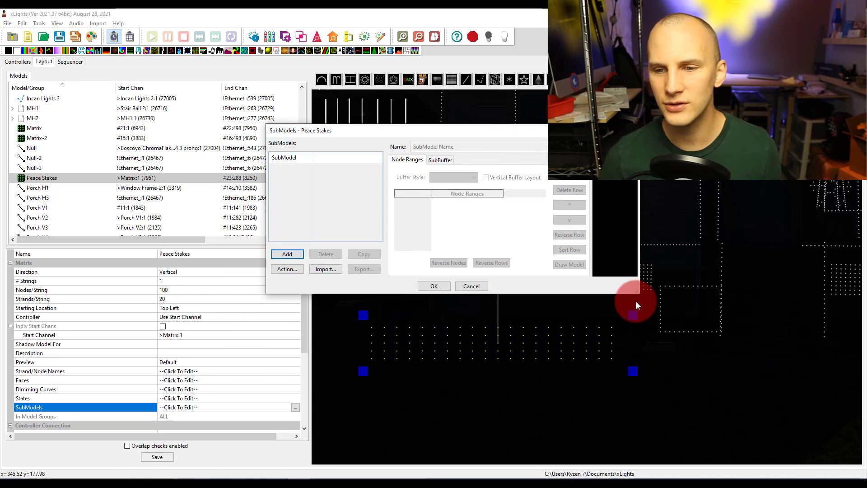
drag(635, 294, 743, 381)
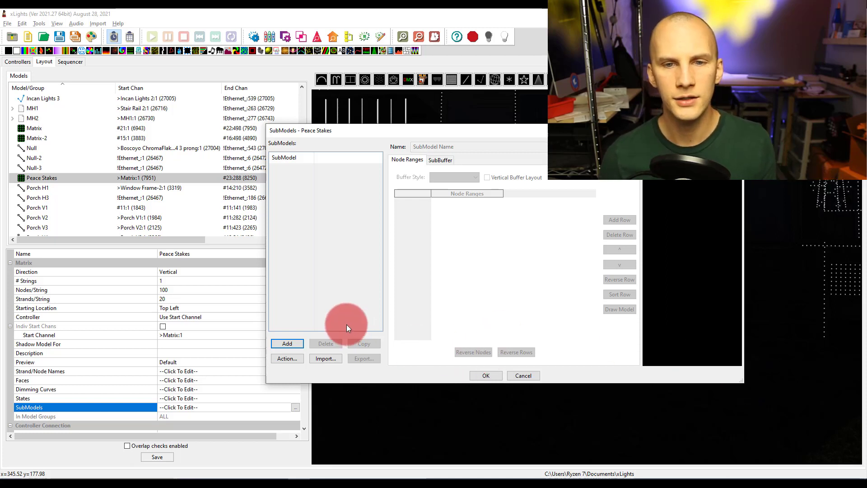
click(292, 342)
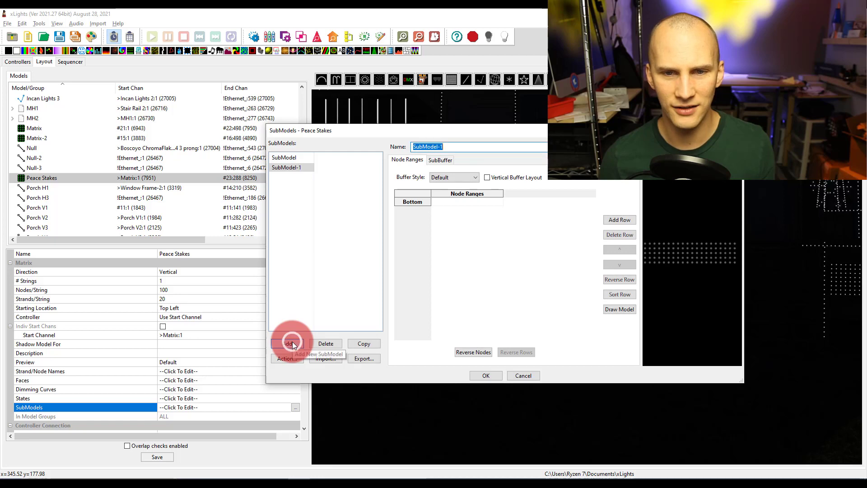
click(291, 173)
click(405, 176)
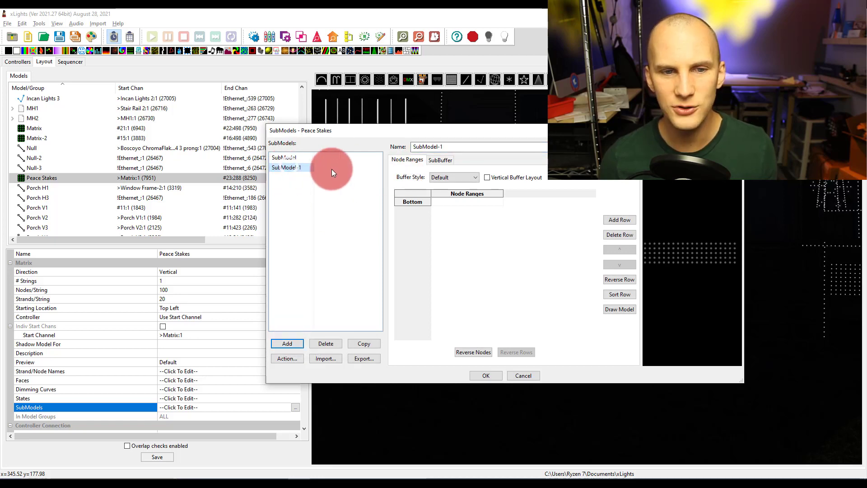
double_click(423, 145)
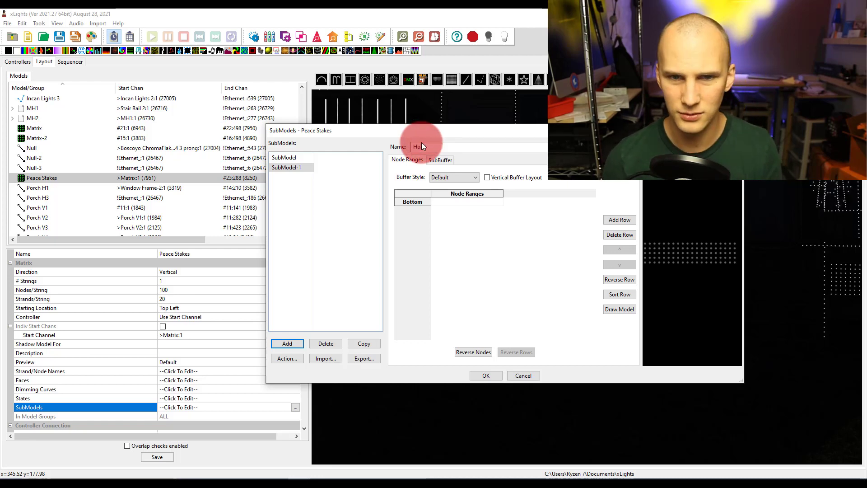
text(Horizont)
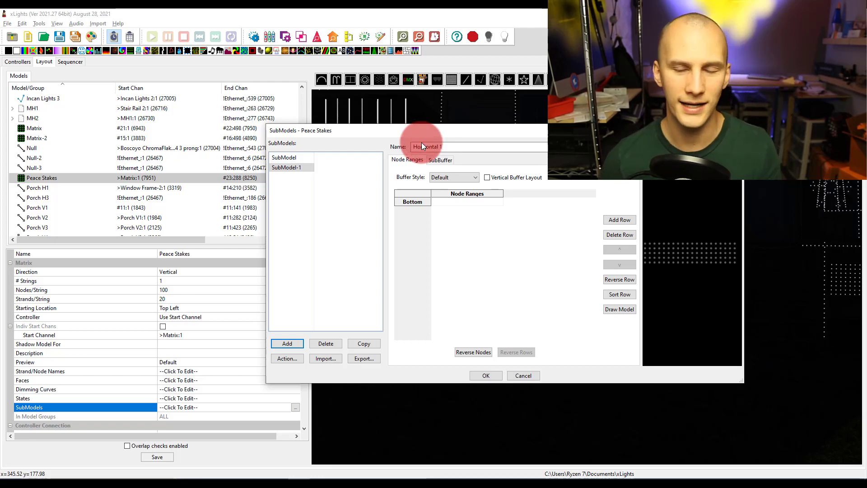
text(al 1)
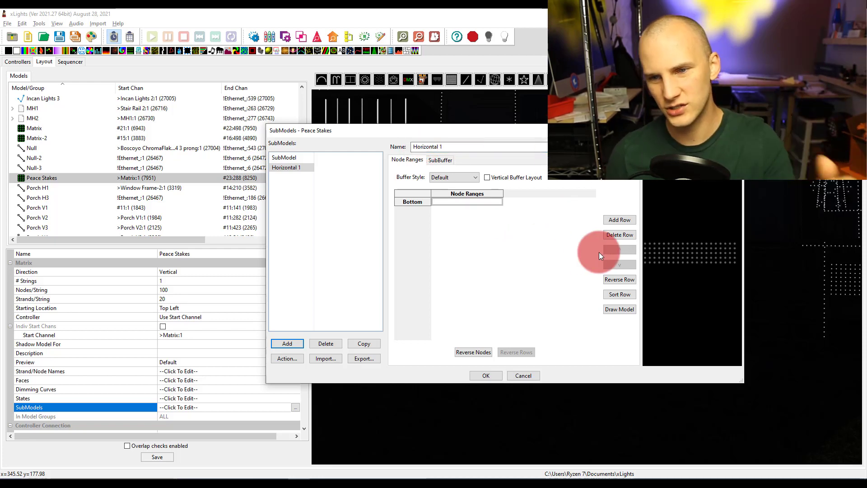
drag(704, 280, 707, 289)
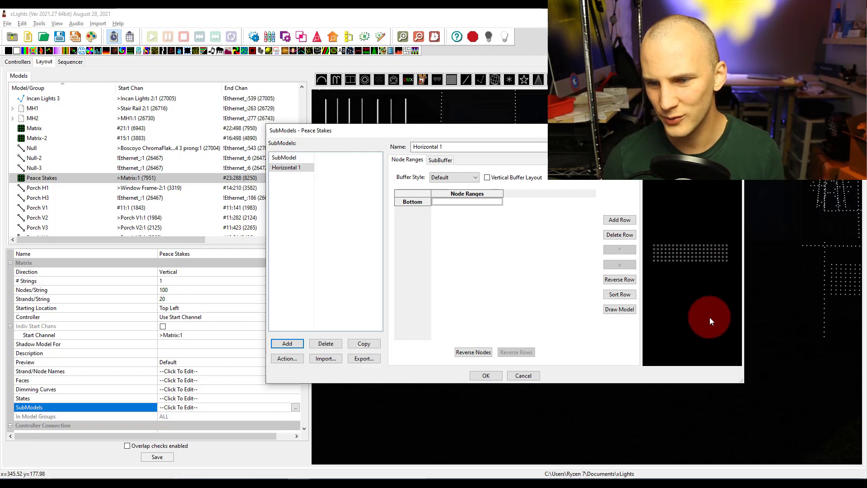
drag(710, 321, 741, 378)
click(631, 294)
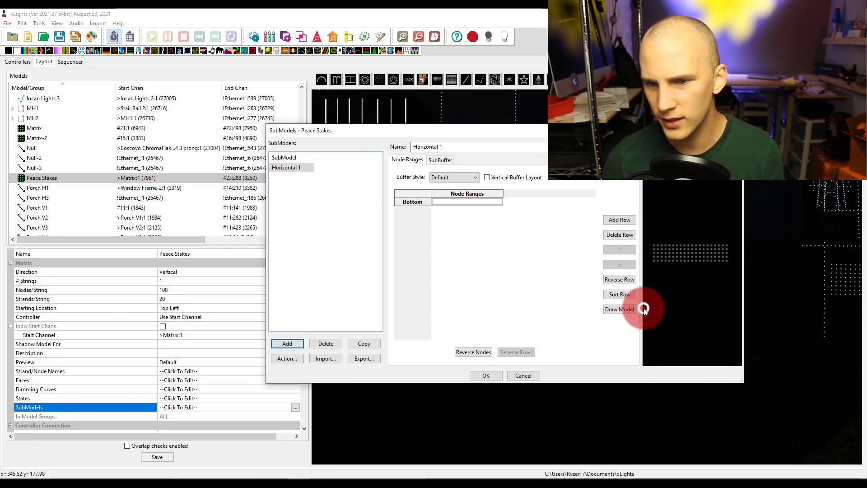
- Maximize the submodel editor and enter a trial Bottom row node list of 1, 6, 11
click(713, 130)
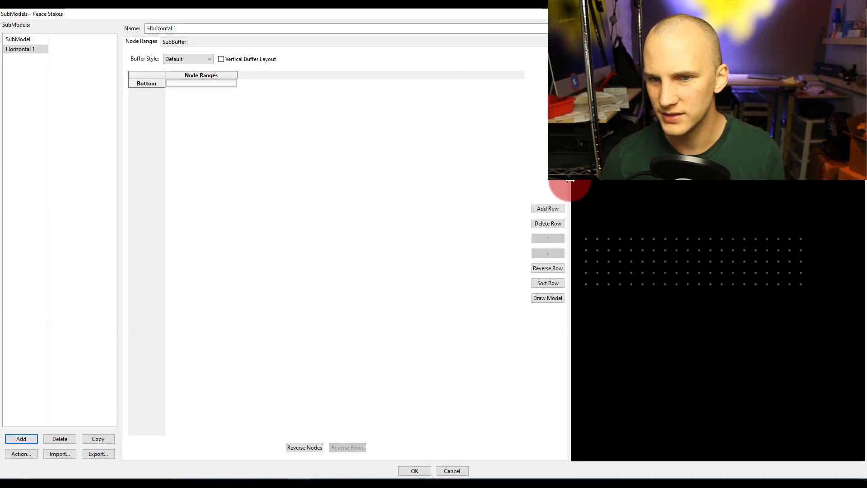
drag(570, 183, 462, 198)
click(476, 233)
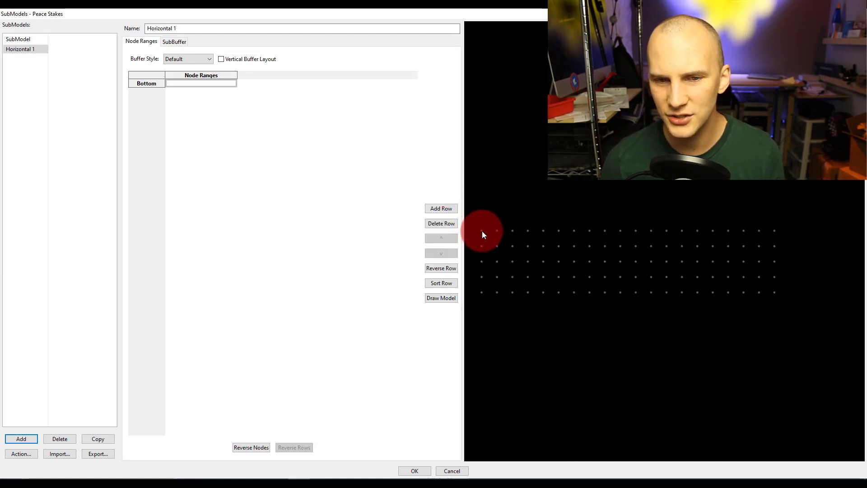
click(220, 92)
click(194, 85)
click(163, 86)
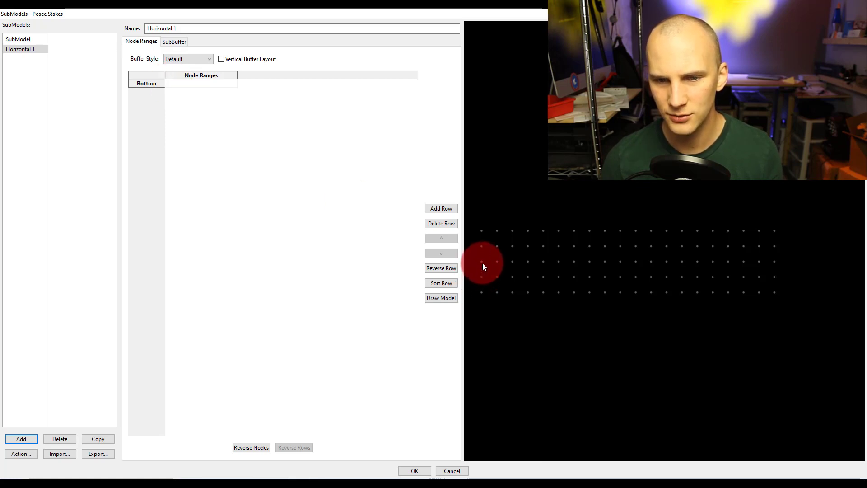
click(483, 230)
text(1)
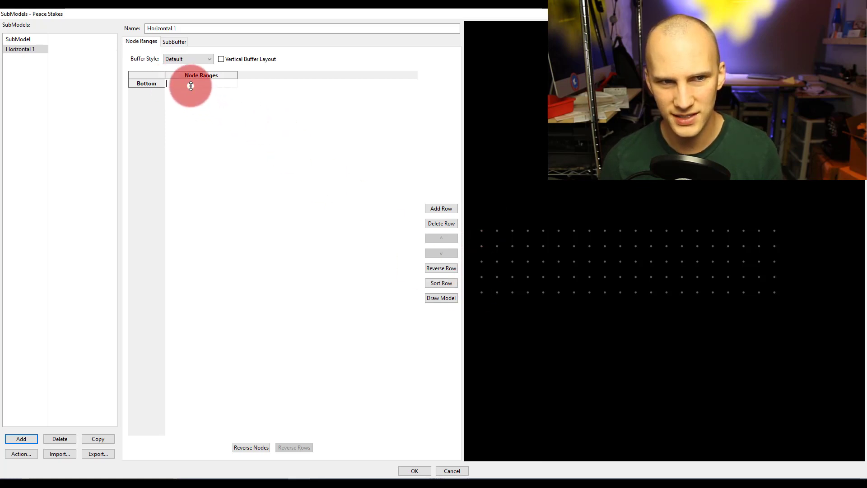
text(, 6, 11)
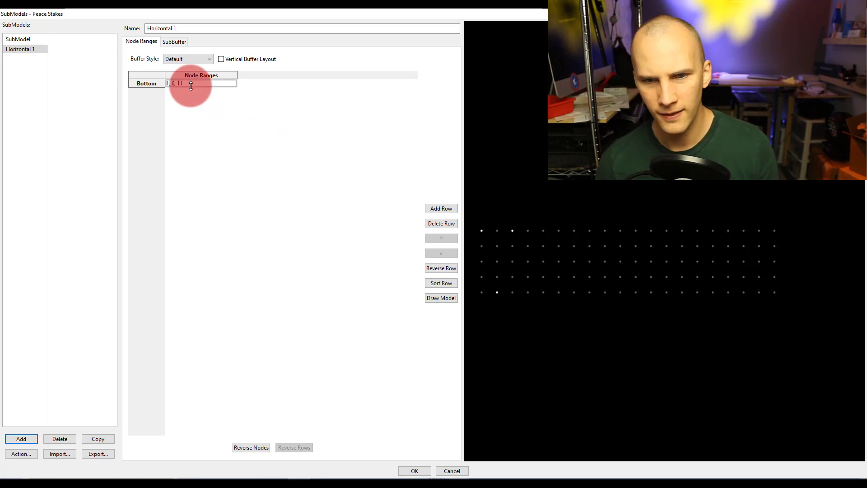
click(211, 88)
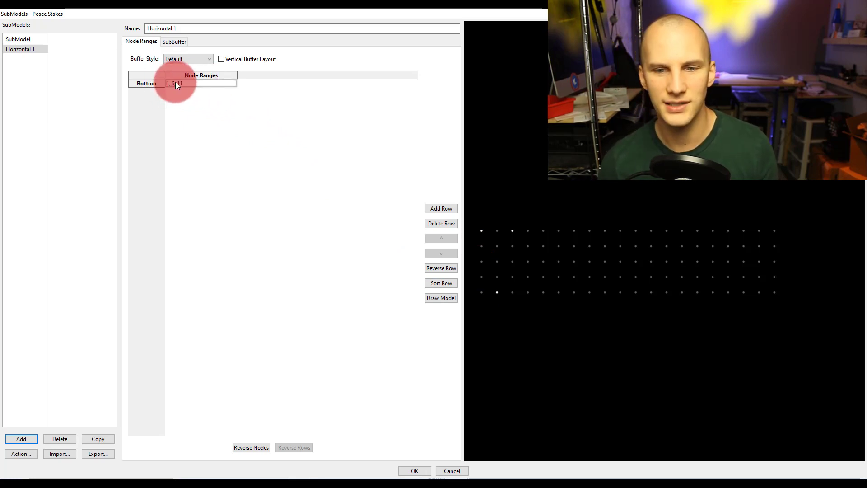
click(480, 237)
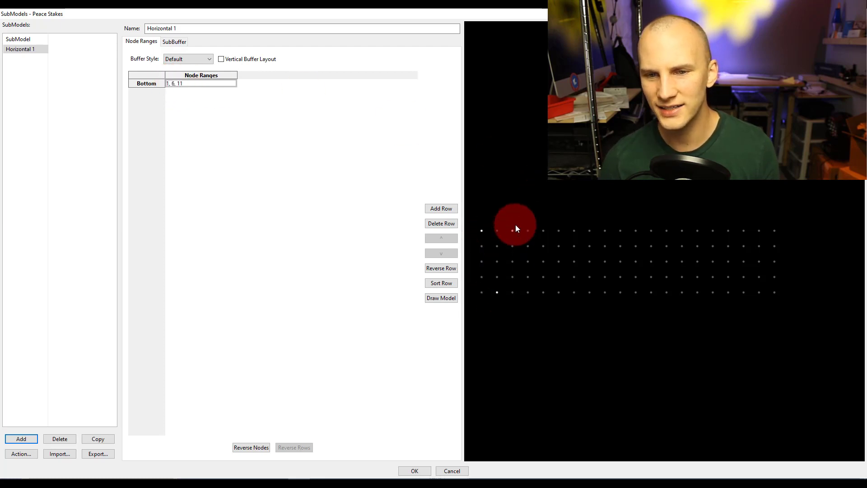
- Retry several Bottom row node lists, ending with 5, 10
click(191, 83)
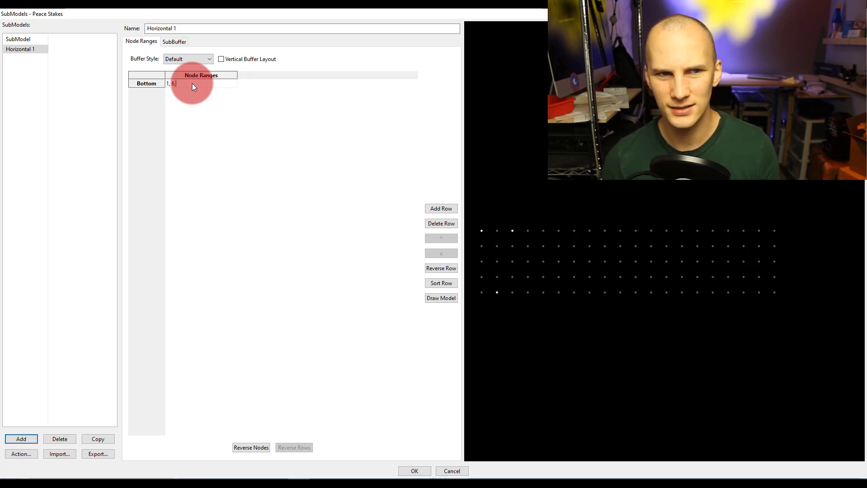
key(BackSpace)
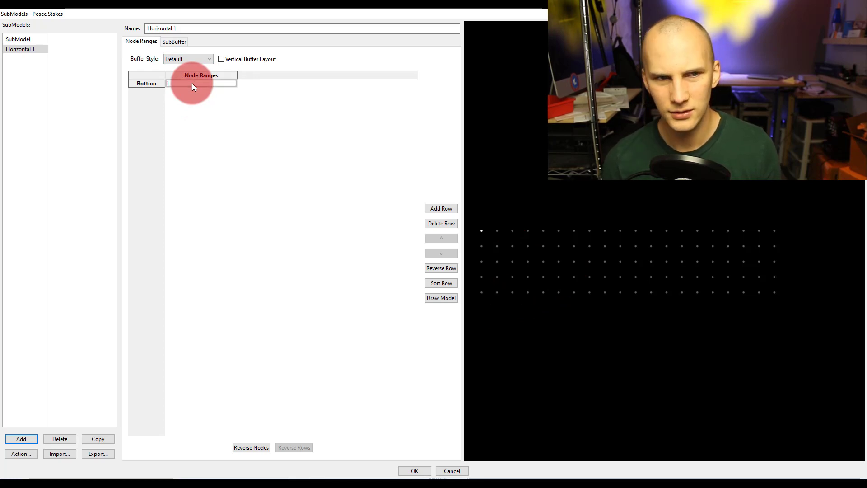
double_click(192, 83)
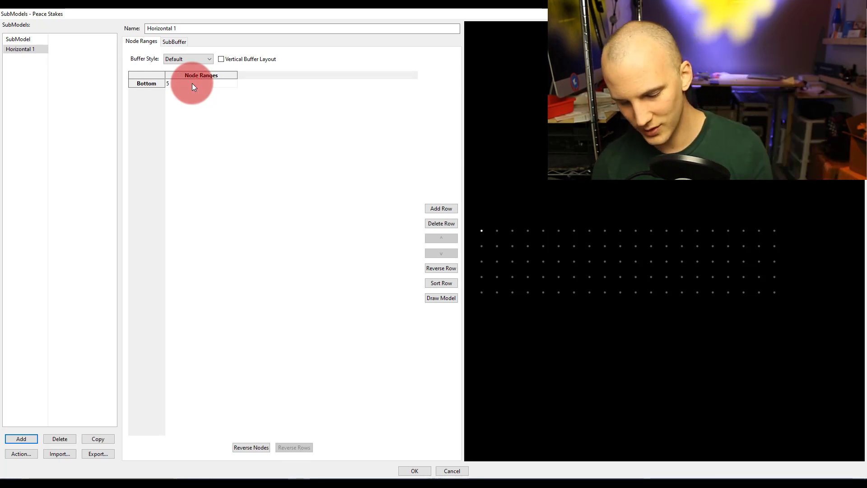
text(5, 10, 1)
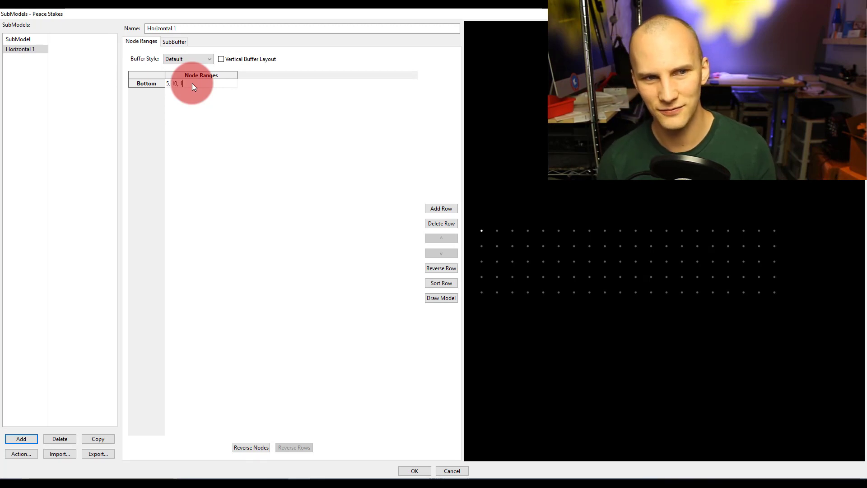
text(45)
click(192, 83)
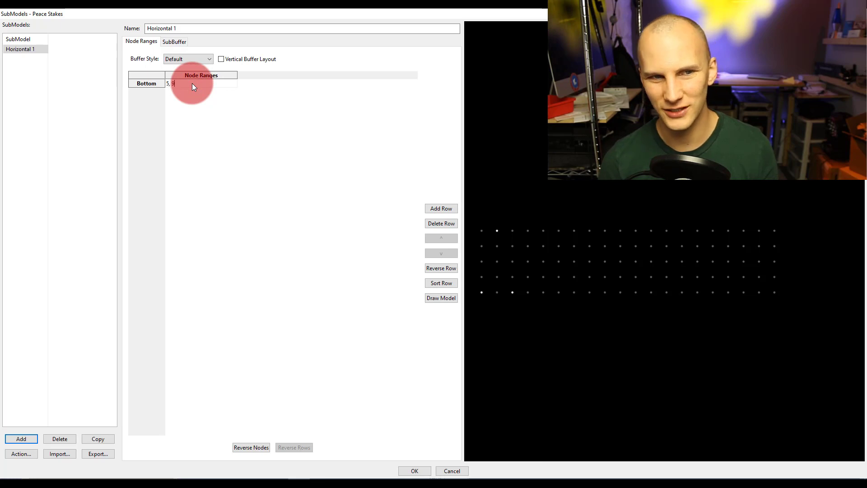
key(BackSpace)
text(9,)
key(BackSpace)
click(192, 83)
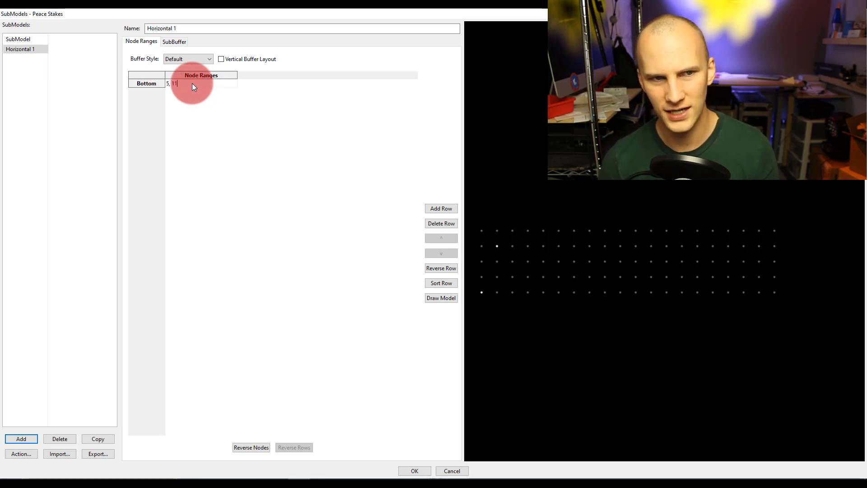
text(11)
click(191, 84)
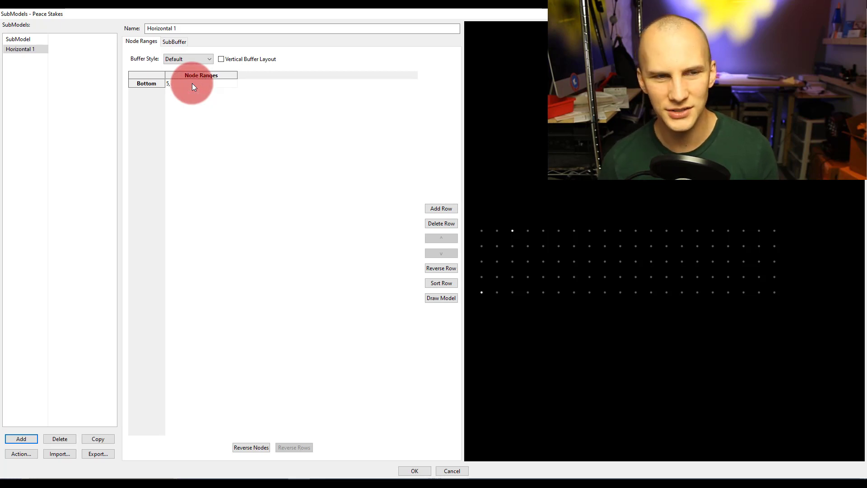
text(10)
click(192, 84)
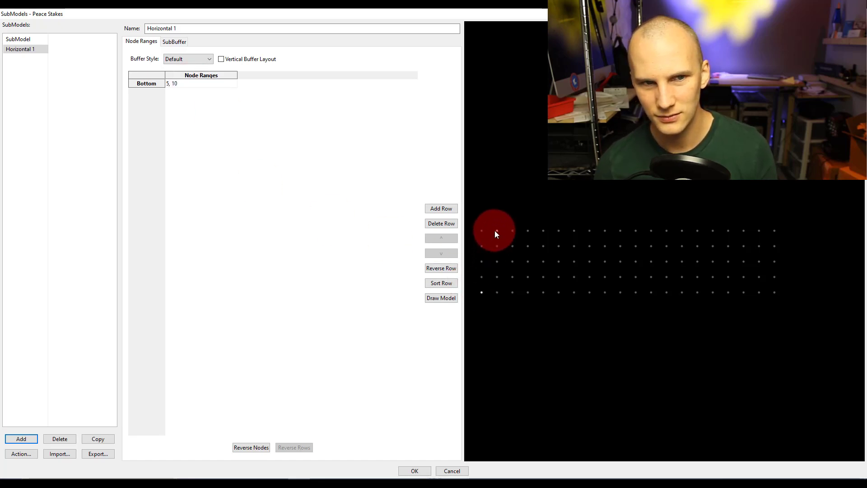
- Correct the Bottom row node list to 5, 6, 15, 16
click(192, 84)
key(BackSpace)
key(BackSpace)
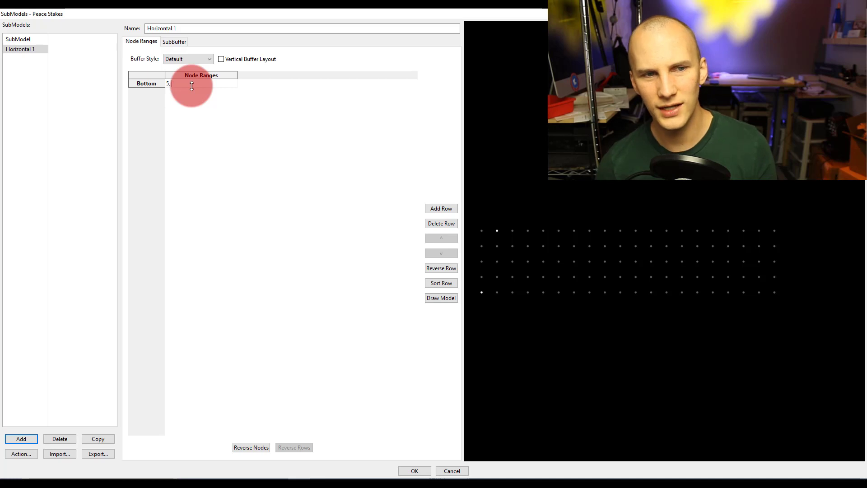
text(6)
click(192, 86)
text(, 11)
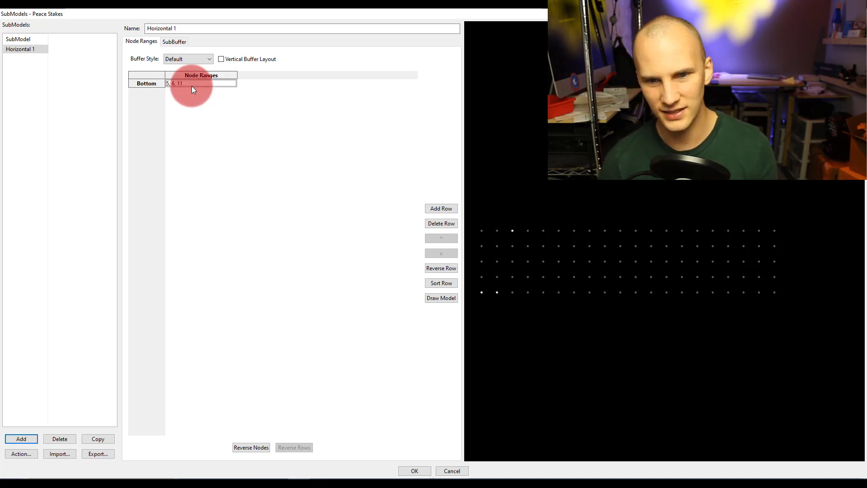
click(191, 86)
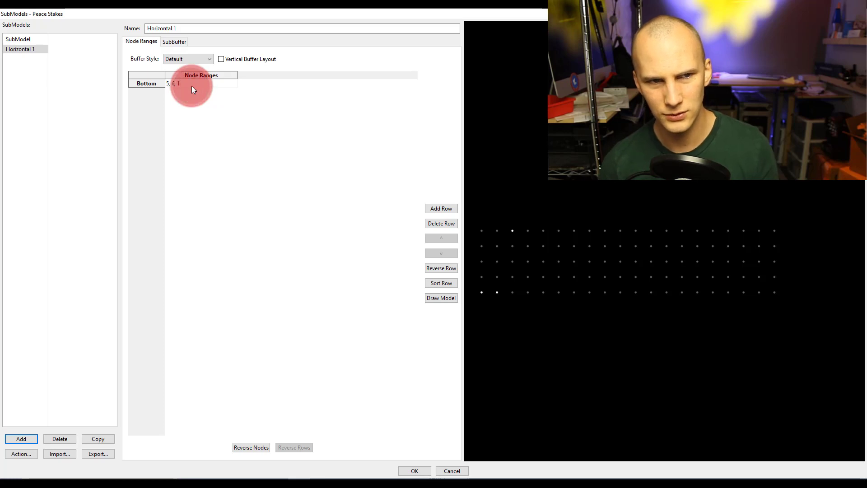
text(2)
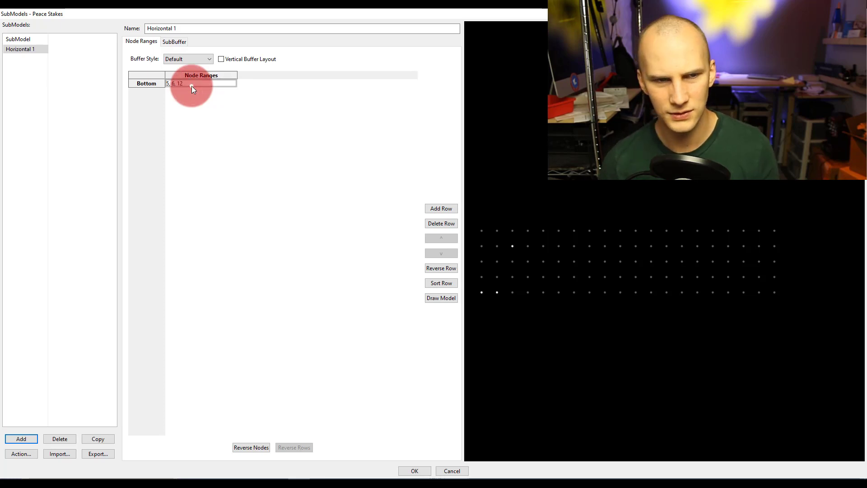
click(191, 85)
key(BackSpace)
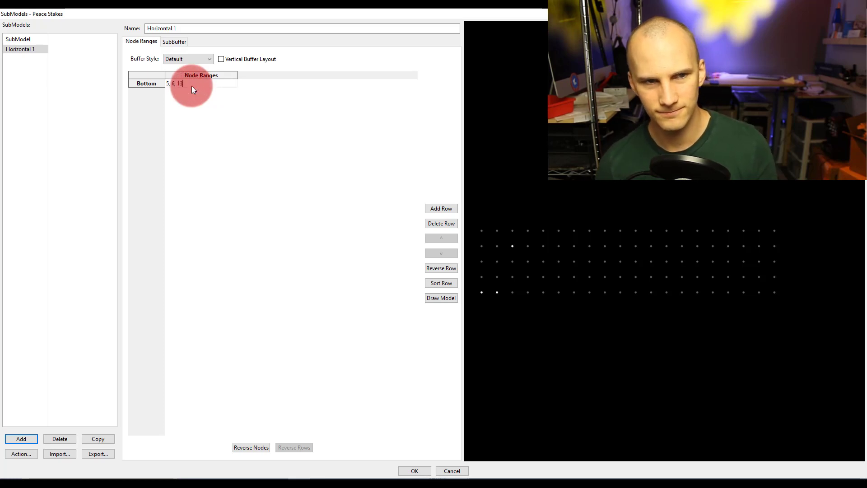
click(192, 86)
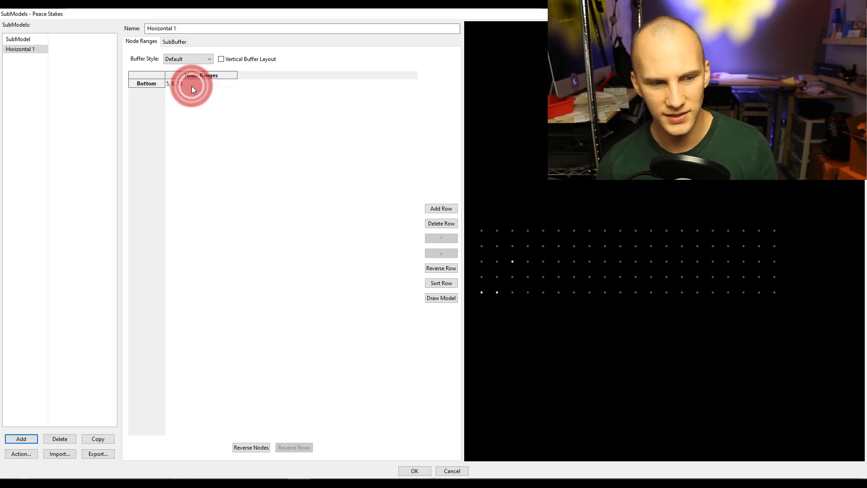
click(192, 86)
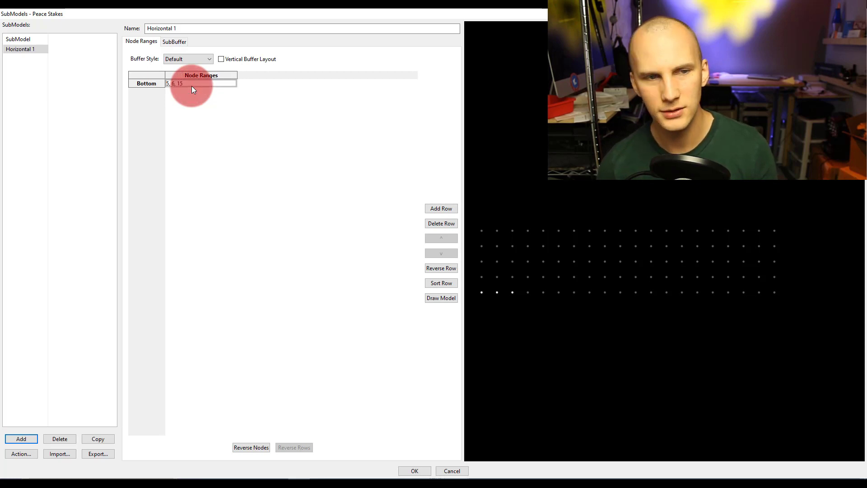
click(192, 86)
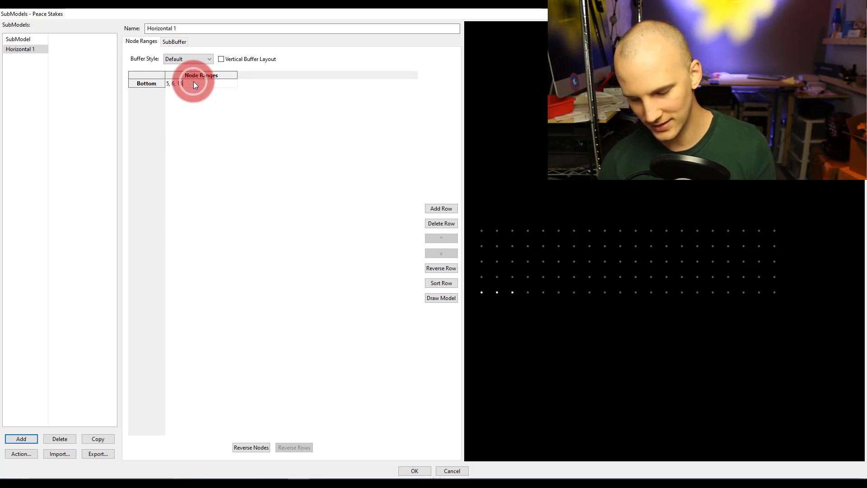
text(, 16)
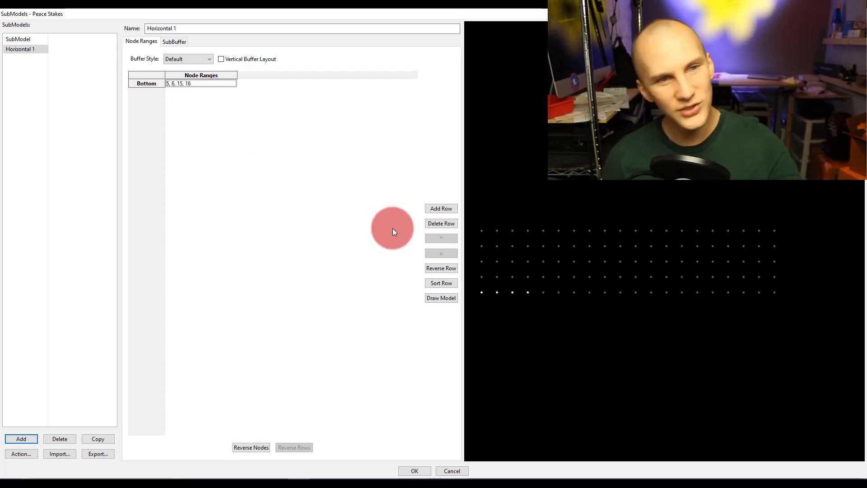
click(326, 155)
- Draw-select the entire bottom row of nodes, 5 through 96, for Horizontal 1
click(434, 299)
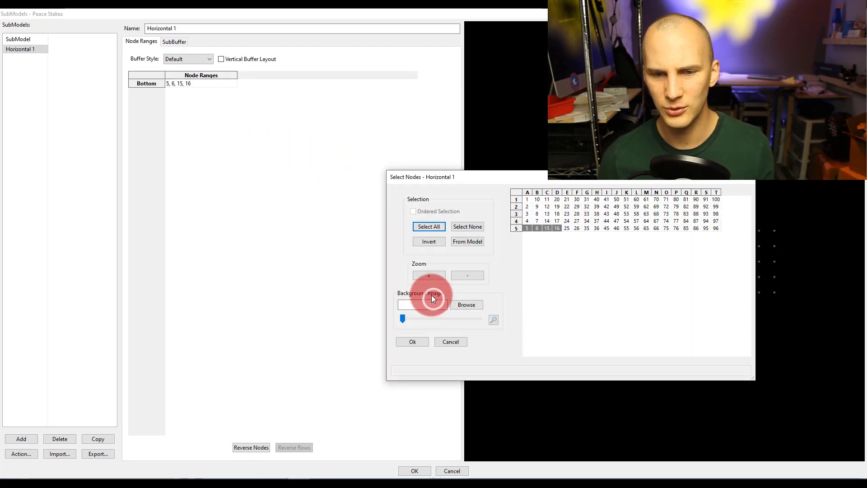
click(567, 219)
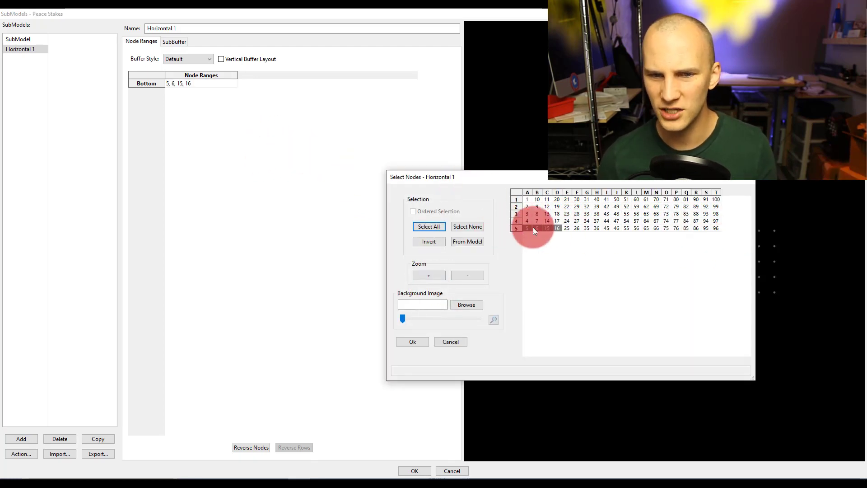
mouse_move(529, 229)
mouse_down()
mouse_move(716, 228)
mouse_move(525, 231)
mouse_up()
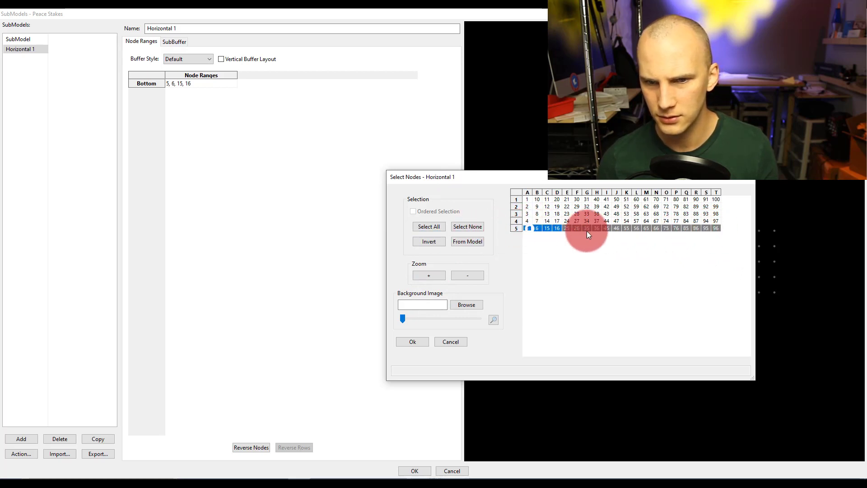
drag(592, 231, 644, 234)
drag(518, 230, 718, 232)
drag(658, 245, 596, 218)
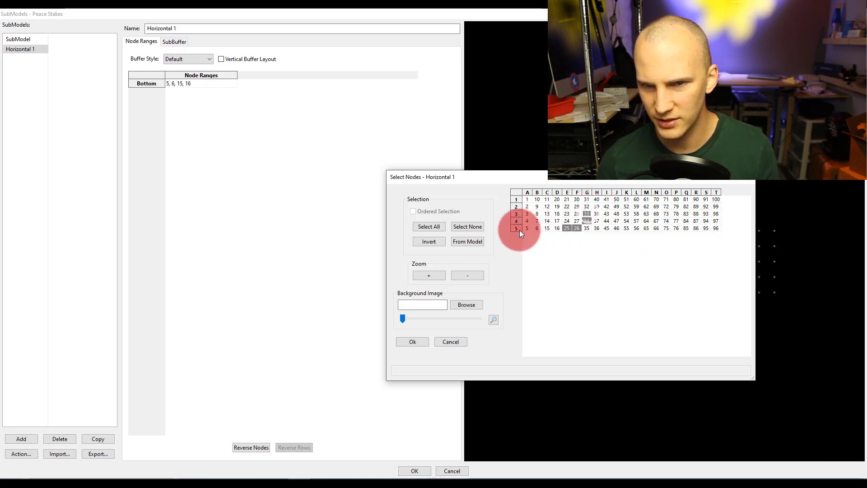
drag(520, 231, 529, 230)
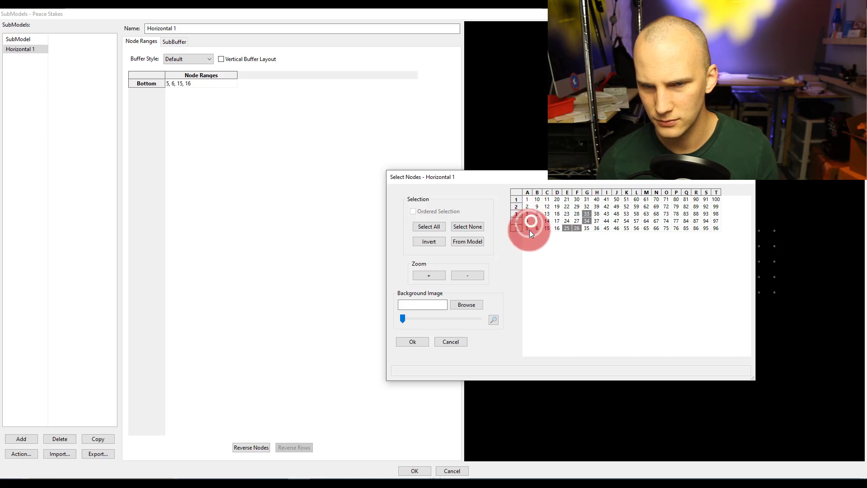
click(462, 225)
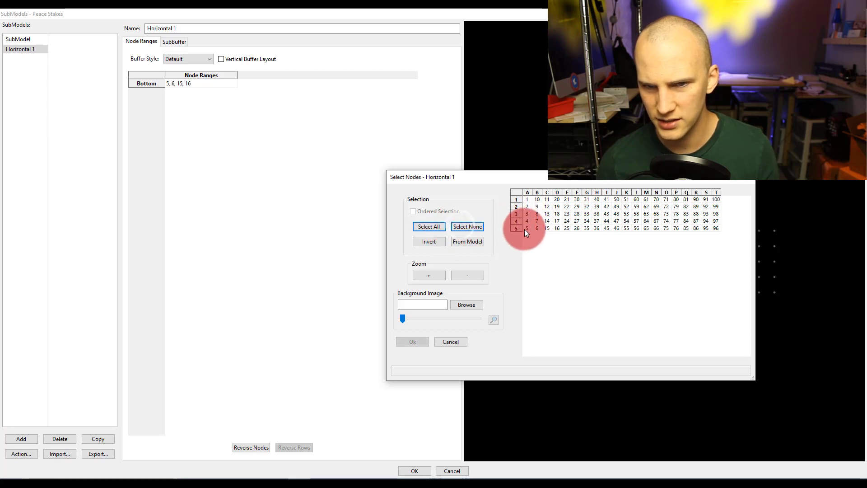
drag(525, 228, 474, 378)
click(422, 344)
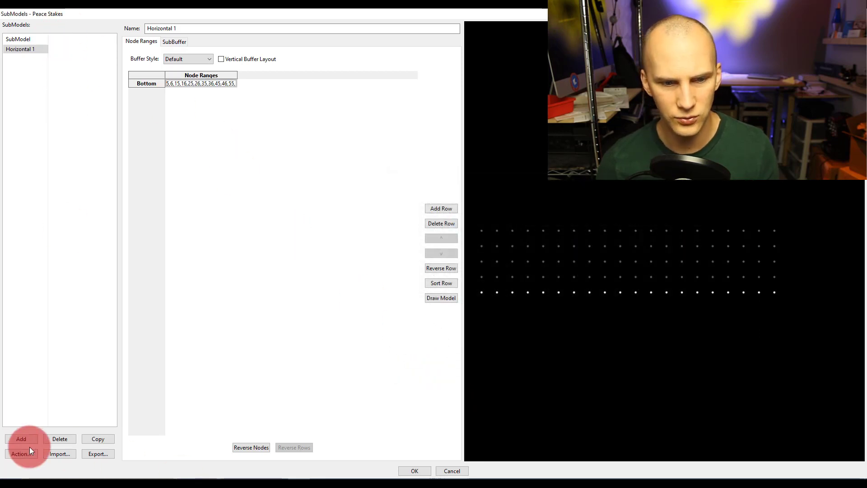
- Add a new submodel covering the fourth row of nodes, 4 through 97
click(22, 441)
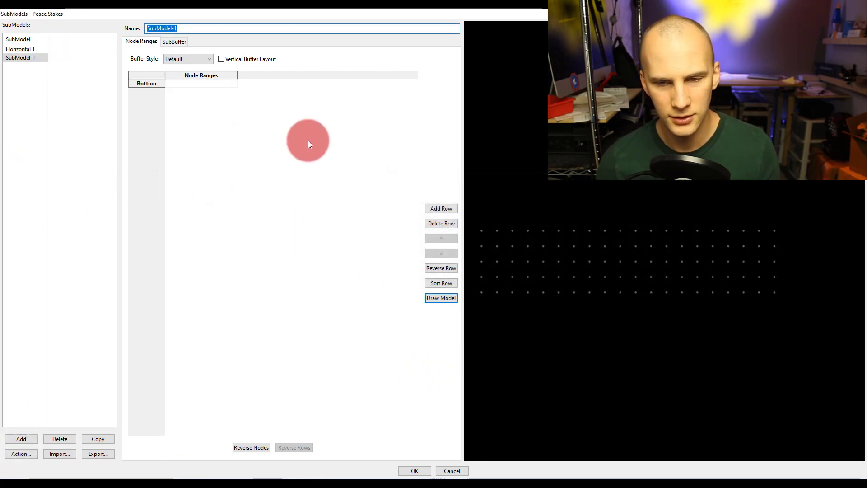
click(175, 84)
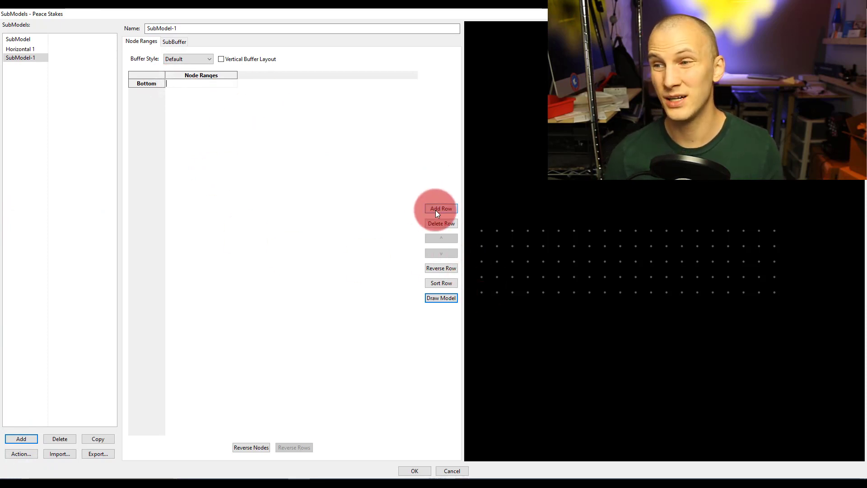
click(298, 157)
click(21, 48)
click(25, 59)
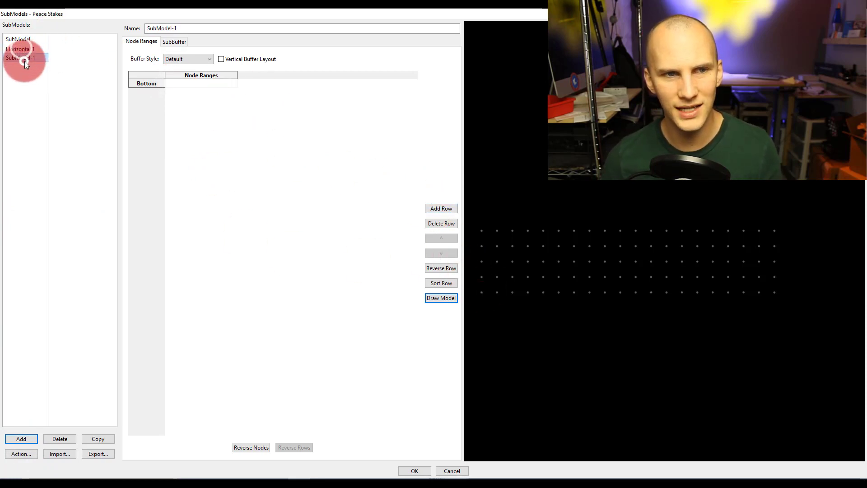
click(439, 298)
drag(532, 221, 716, 222)
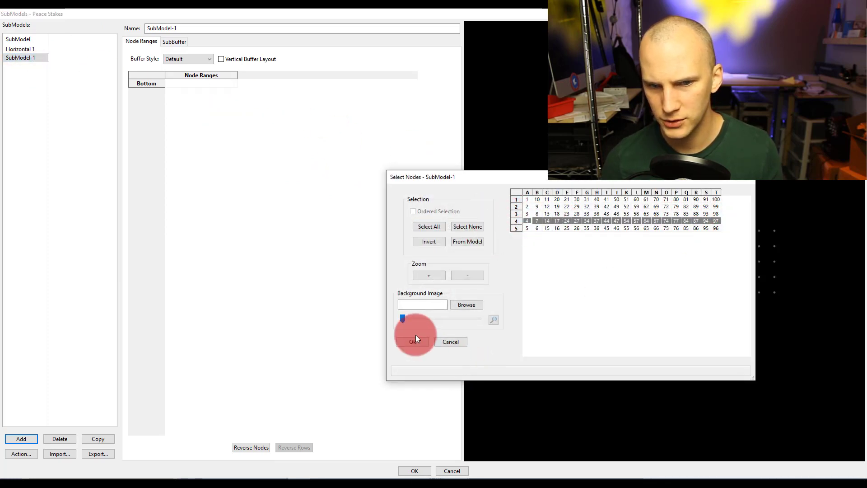
click(412, 341)
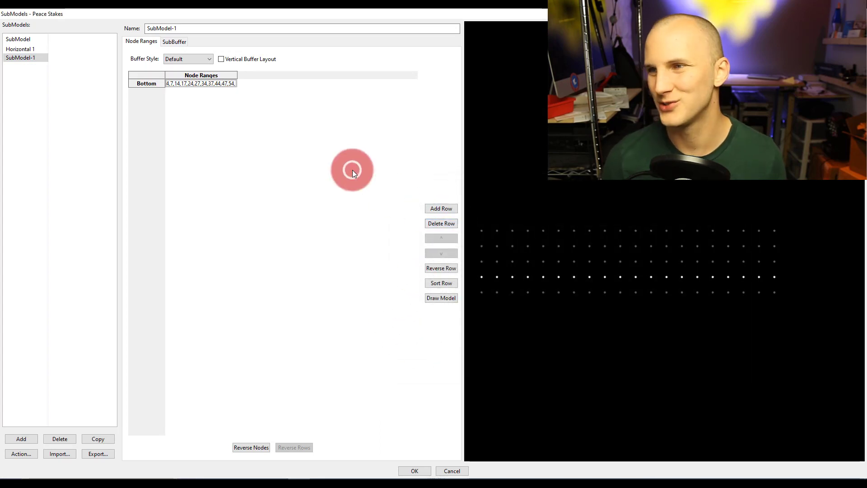
- Rename the new submodel to 'Horizontal 2'
double_click(182, 28)
text(Horizontal)
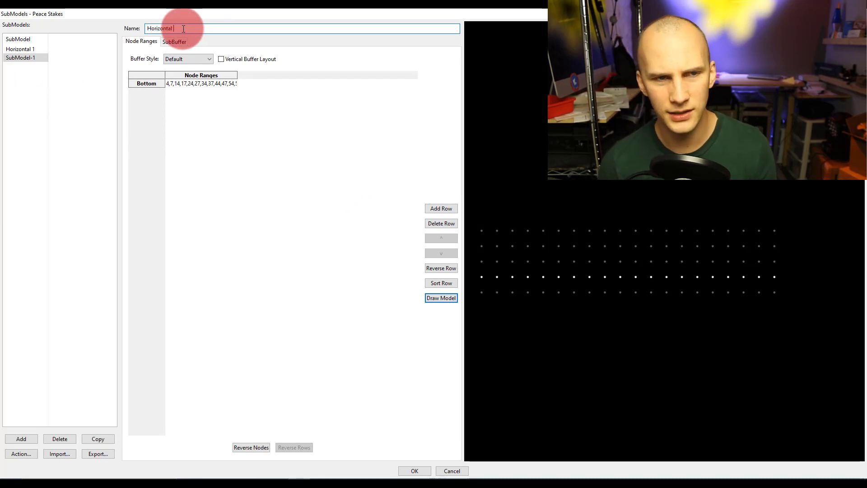
text( 2)
key(Return)
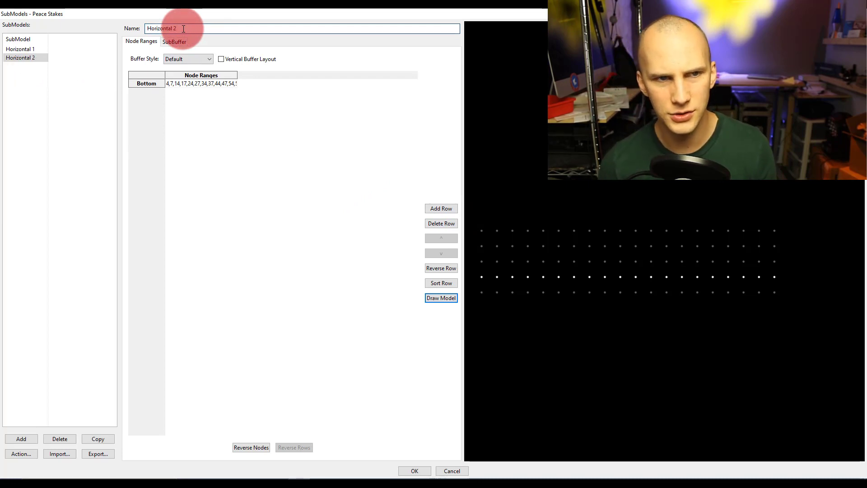
- Save the submodels and close the SubModels dialog
click(402, 470)
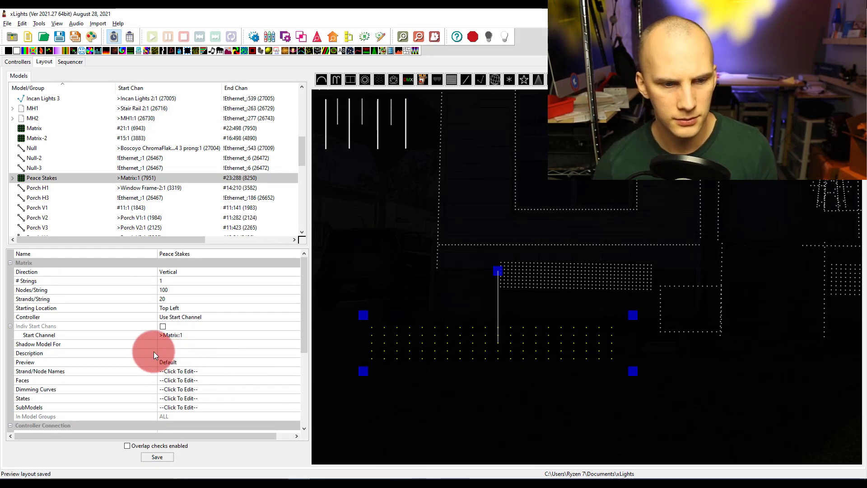
scroll(154, 354, down, 5)
scroll(87, 188, down, 10)
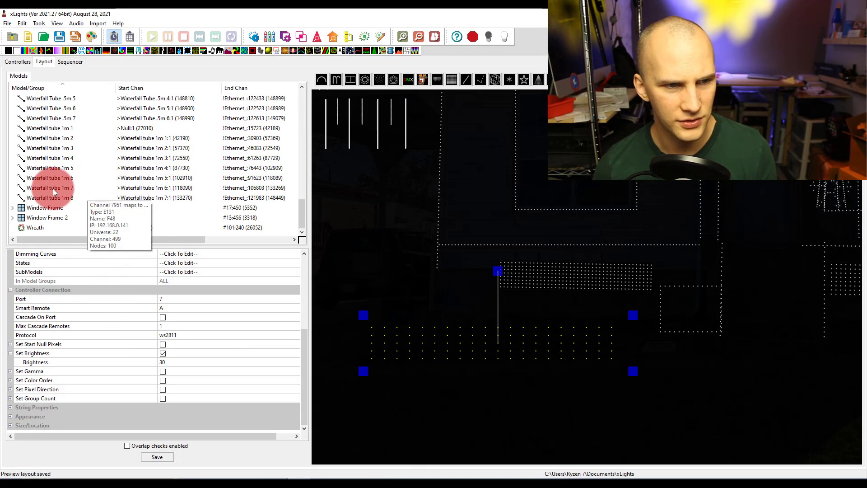
scroll(53, 192, up, 10)
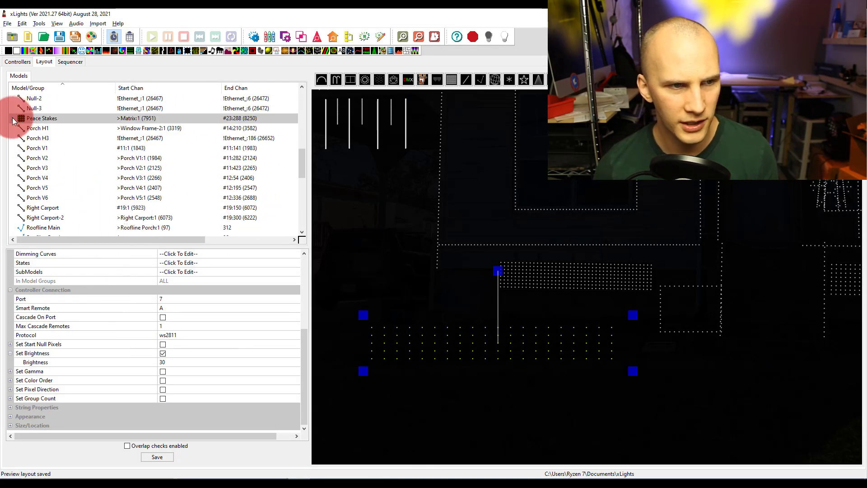
- Check Horizontal 1 and Horizontal 2 under Peace Stakes, then select the AC Lights group
click(12, 119)
click(61, 128)
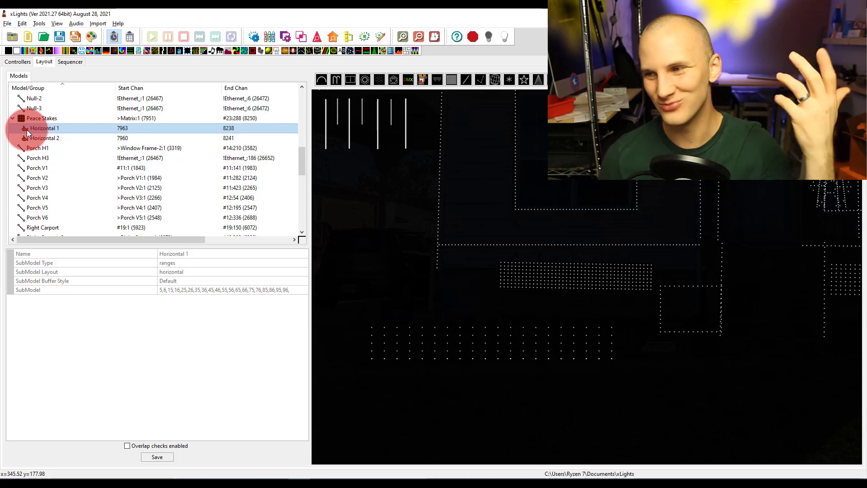
click(59, 138)
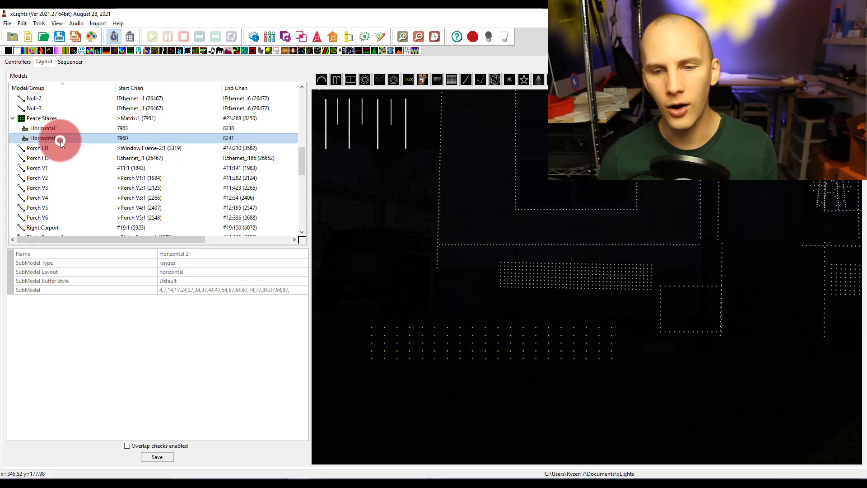
scroll(394, 366, up, 3)
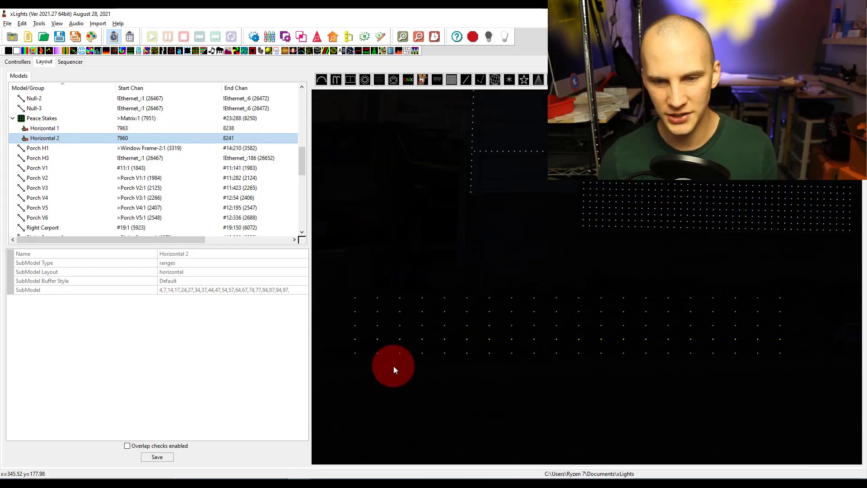
click(46, 129)
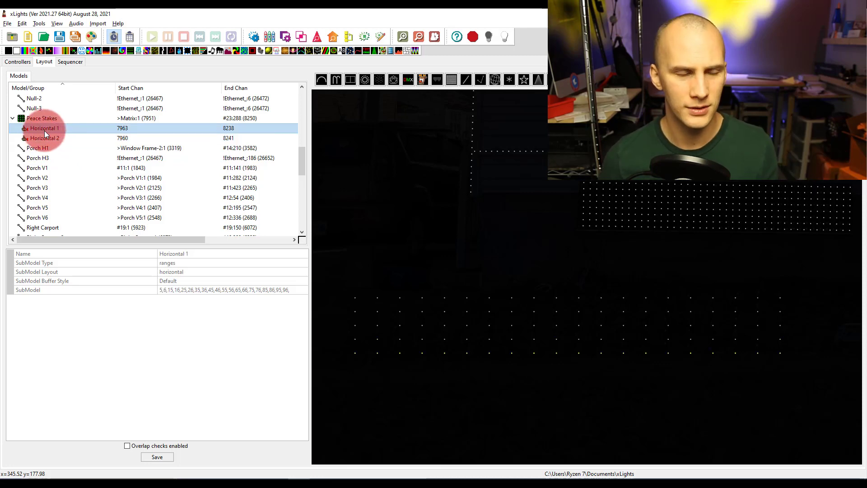
scroll(43, 131, up, 10)
click(30, 99)
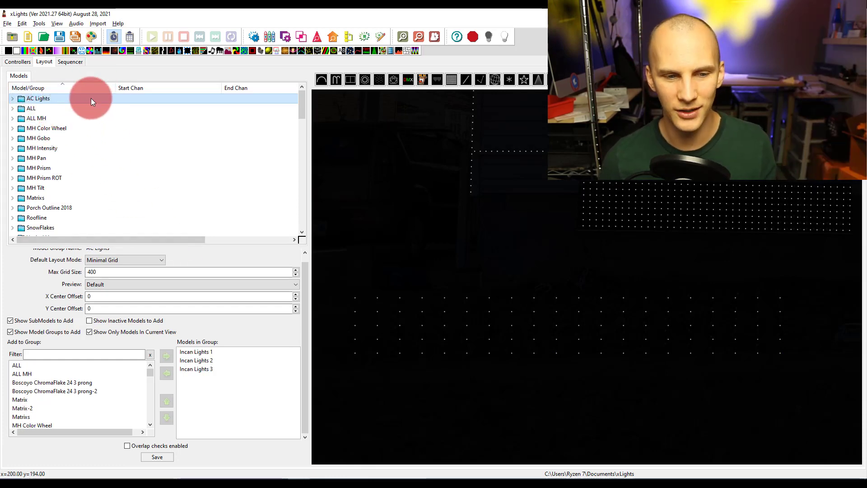
- Select Peace Stakes/Horizontal 1 and Peace Stakes/Horizontal 2 in the AC Lights Add to Group list
right_click(51, 103)
click(49, 102)
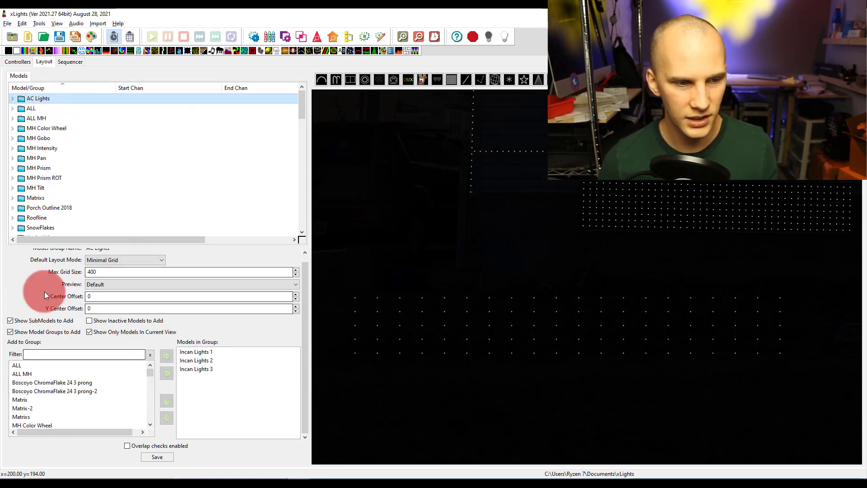
scroll(61, 398, down, 5)
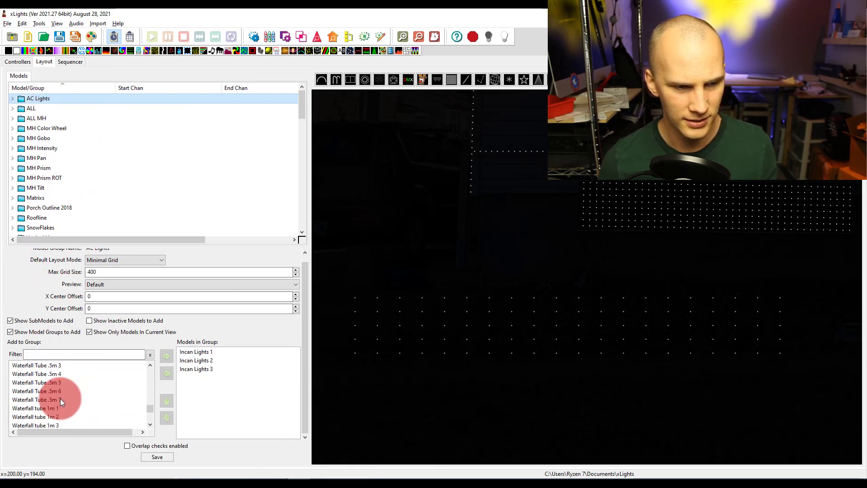
scroll(60, 399, up, 5)
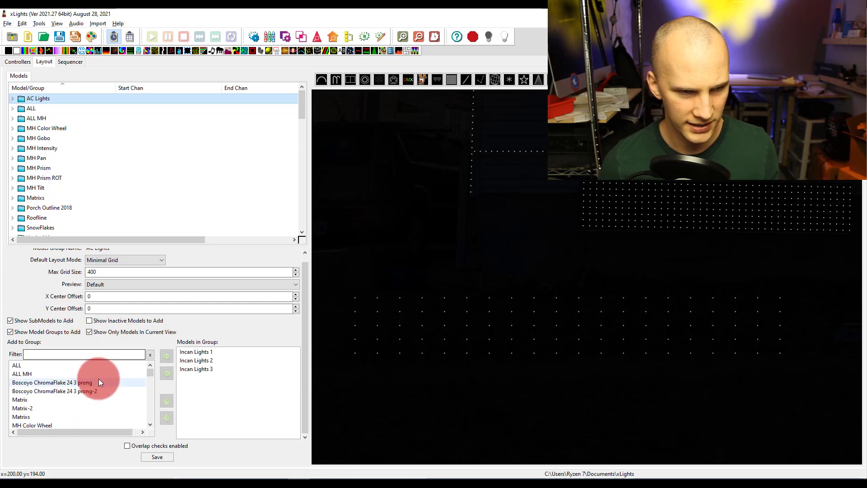
scroll(81, 382, down, 10)
scroll(82, 382, up, 1)
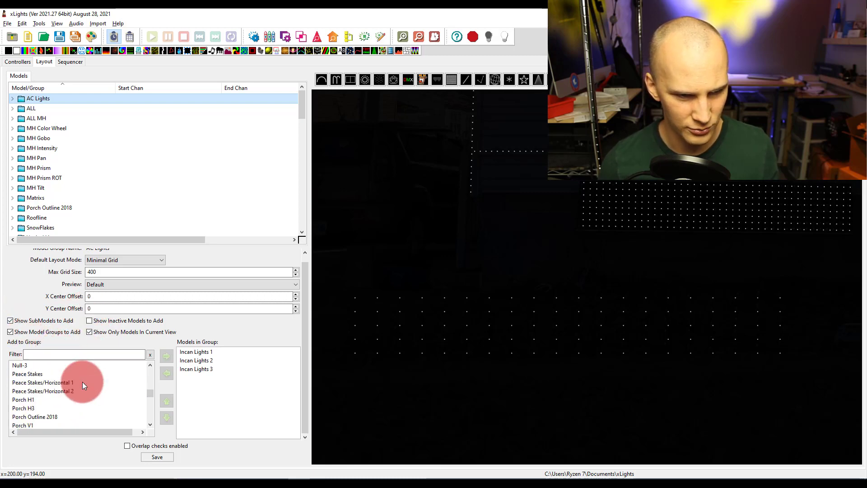
click(49, 382)
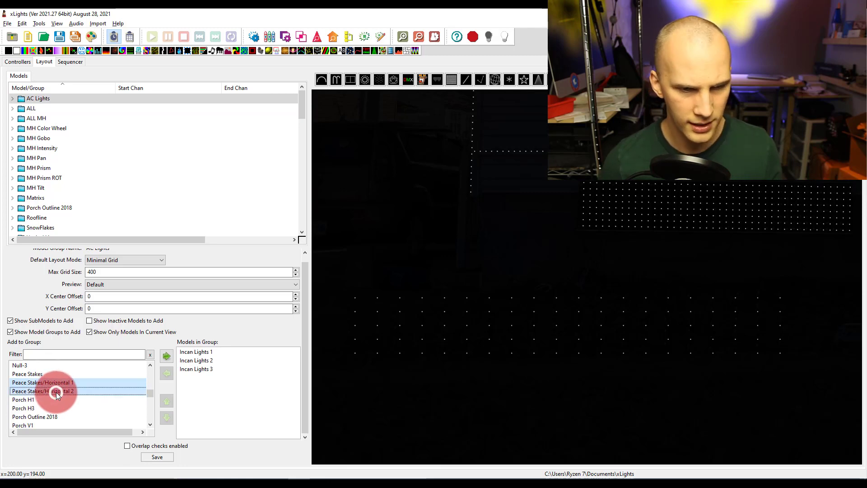
ctrl+click(57, 392)
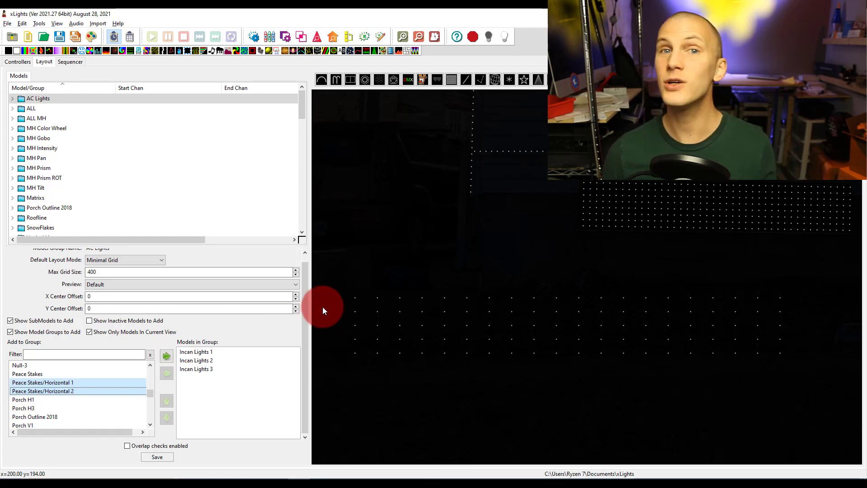
scroll(59, 125, down, 8)
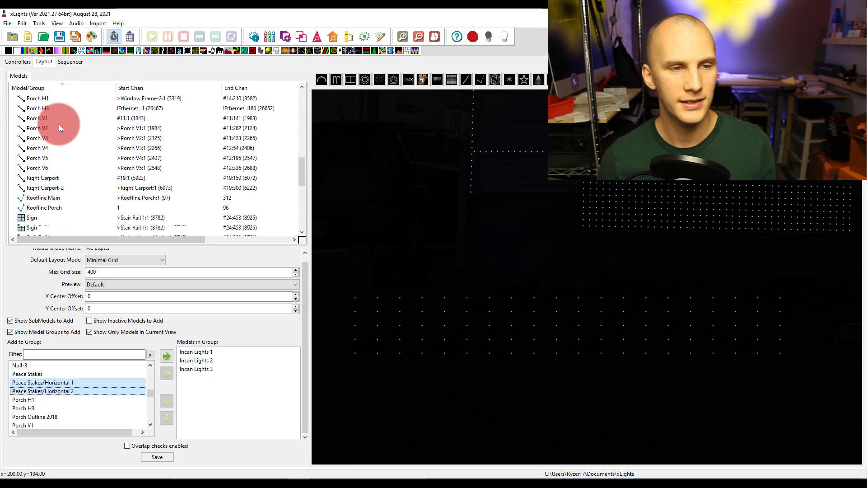
scroll(59, 124, up, 6)
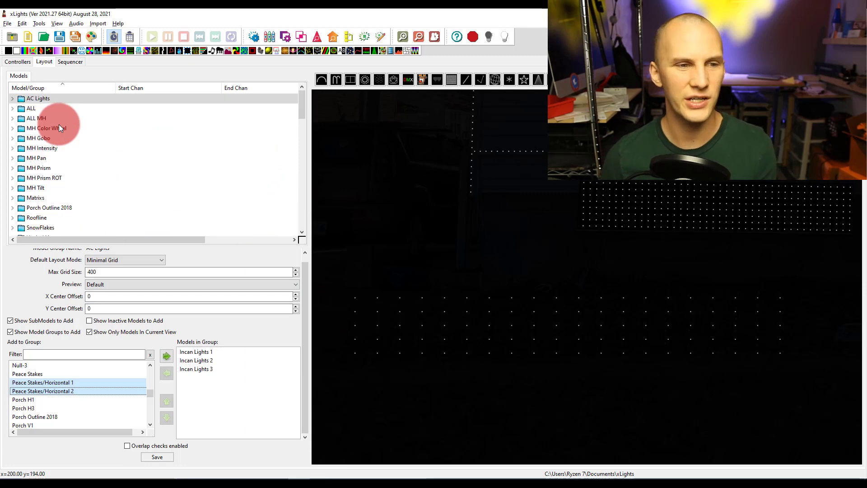
scroll(59, 124, down, 3)
- View the Boscoyo ChromaFlake 24 3 prong's built-in submodels, cancel, and clear the layout selection
click(41, 178)
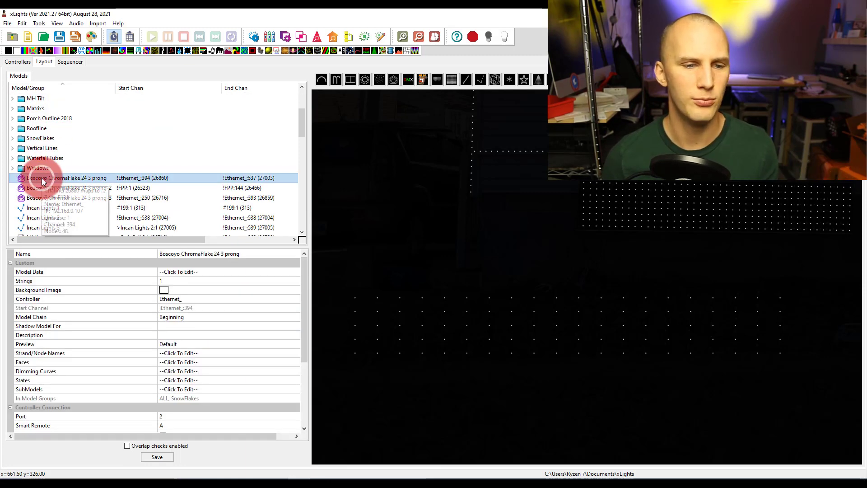
click(178, 307)
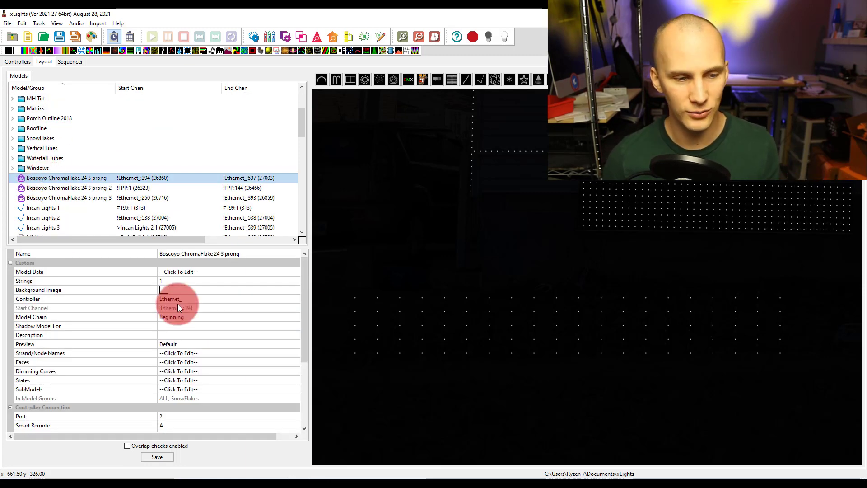
click(239, 391)
click(294, 390)
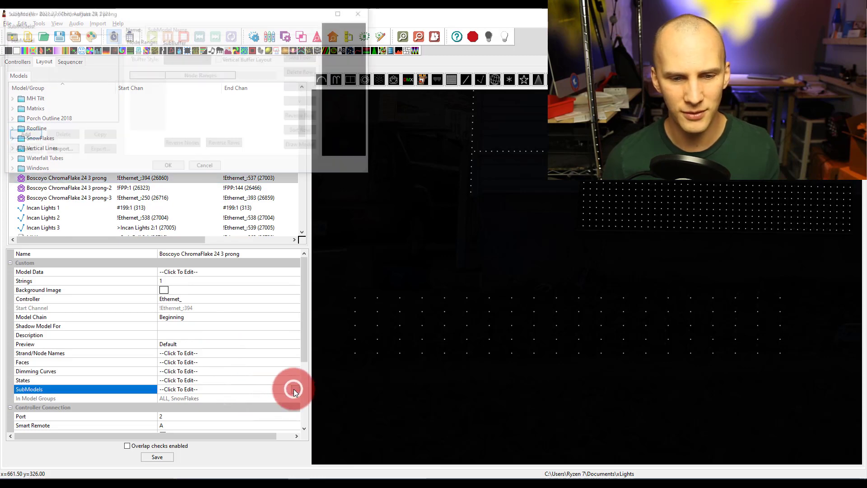
click(205, 167)
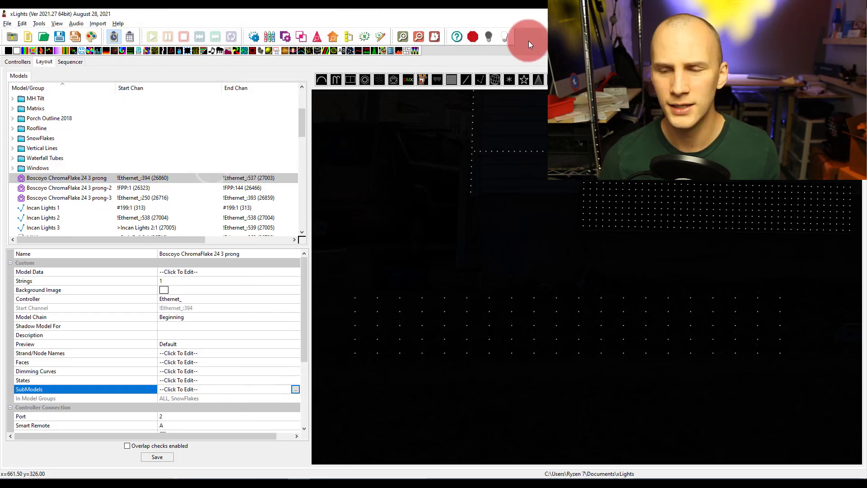
click(429, 147)
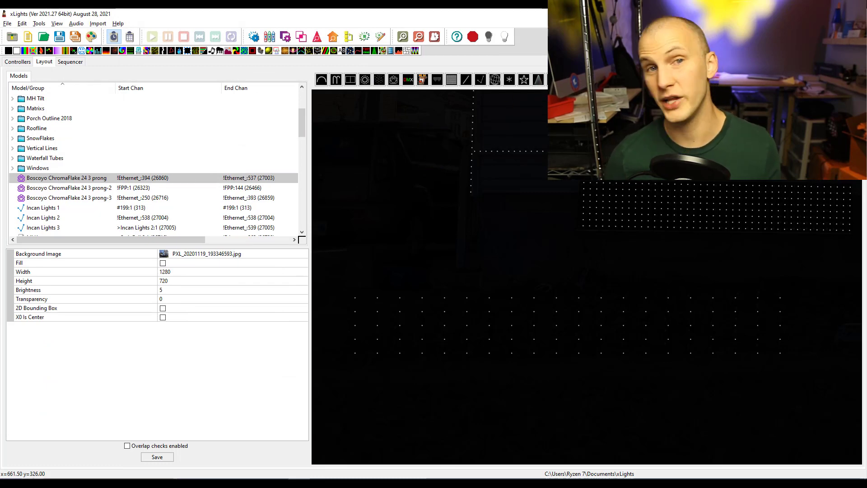
click(619, 265)
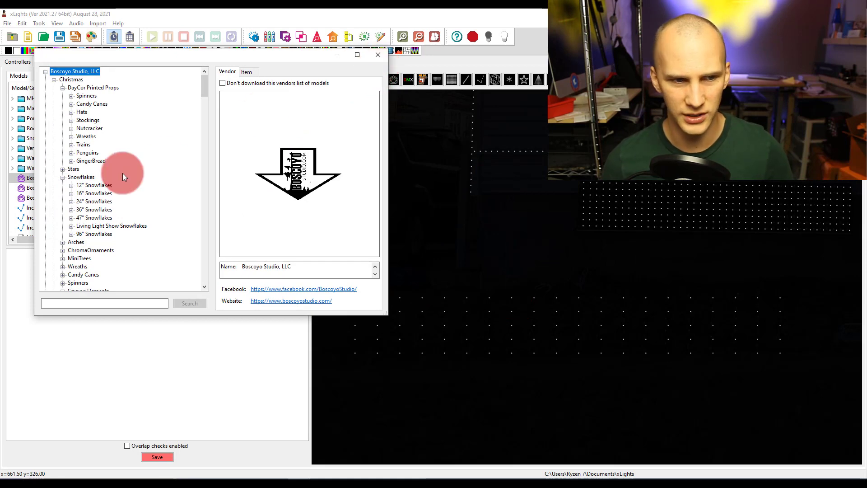
- Scroll the vendor model catalog to locate Gilbert Engineering USA
scroll(123, 173, down, 10)
scroll(123, 174, down, 15)
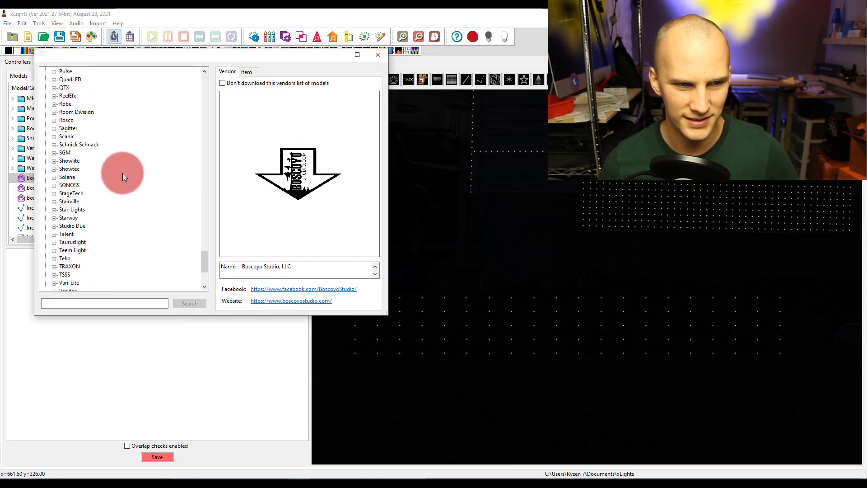
scroll(122, 173, up, 10)
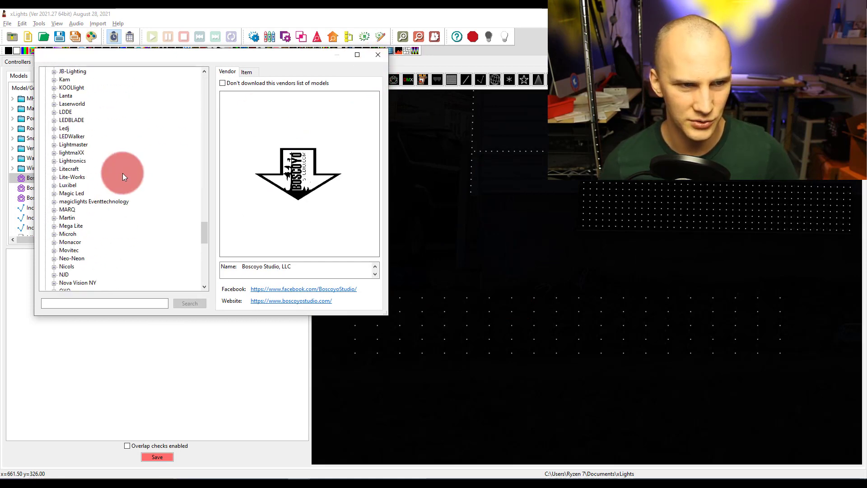
scroll(123, 172, up, 20)
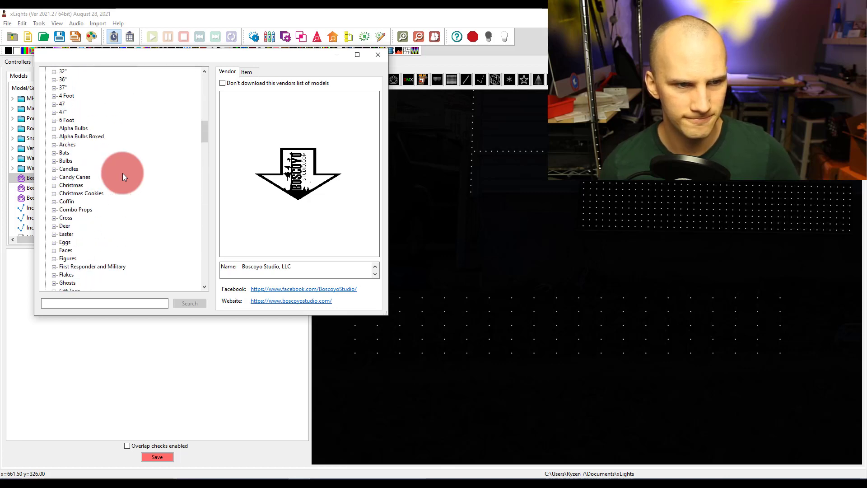
scroll(123, 173, up, 6)
scroll(76, 137, up, 10)
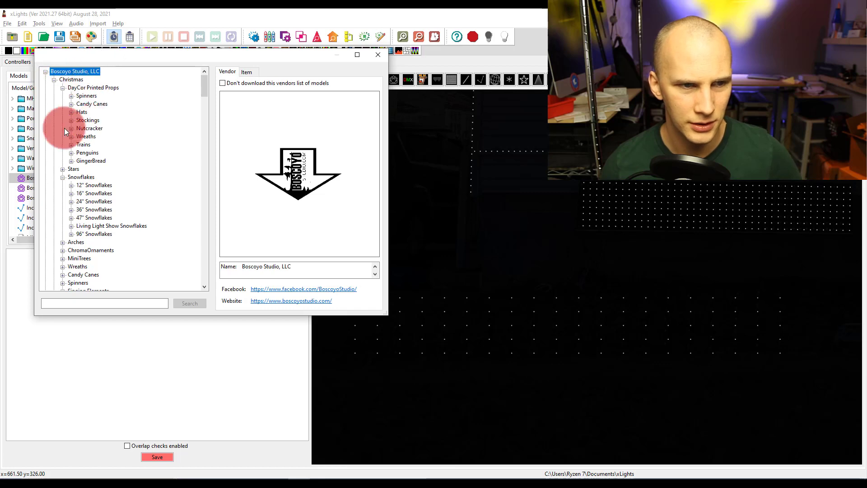
scroll(74, 173, down, 12)
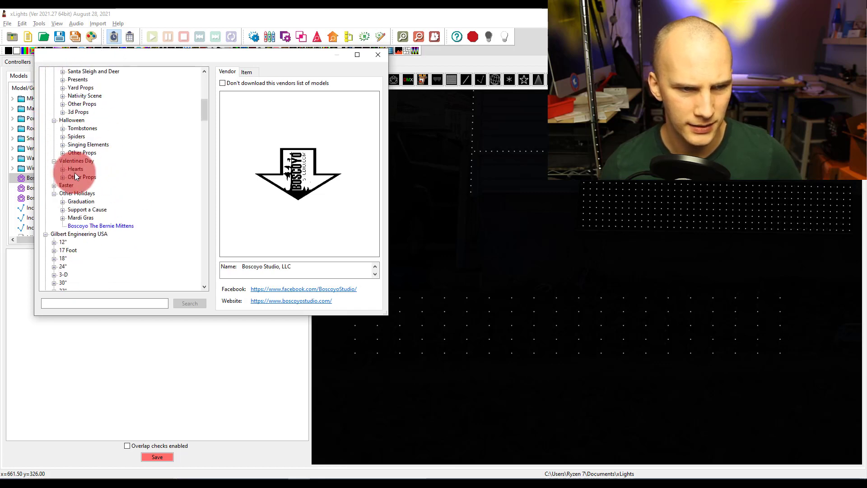
scroll(83, 201, down, 10)
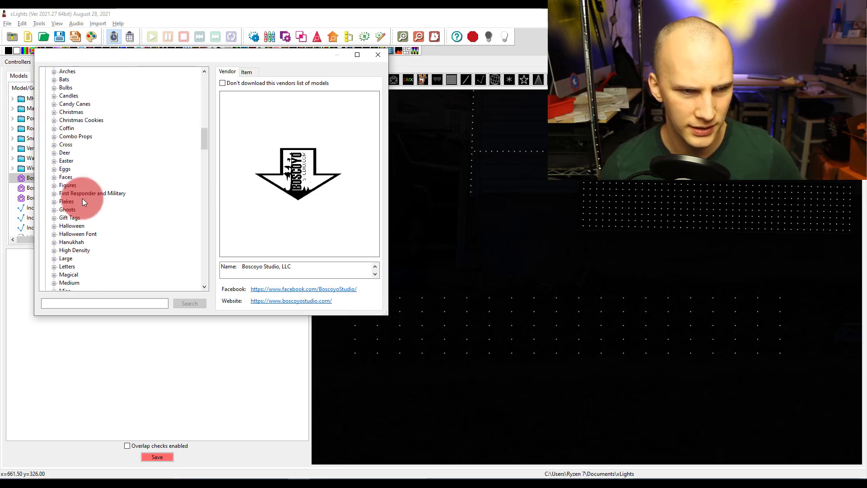
- Expand Gilbert Engineering USA's High Density models and view Rosa Grande's details
click(53, 113)
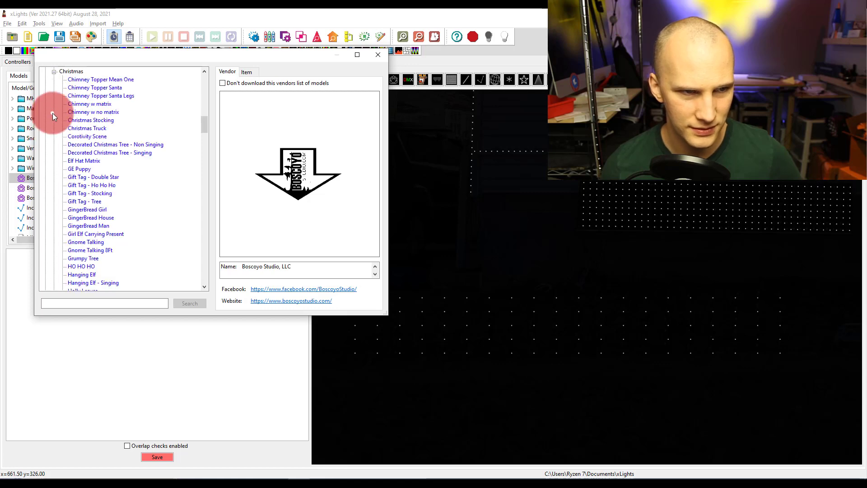
key(r)
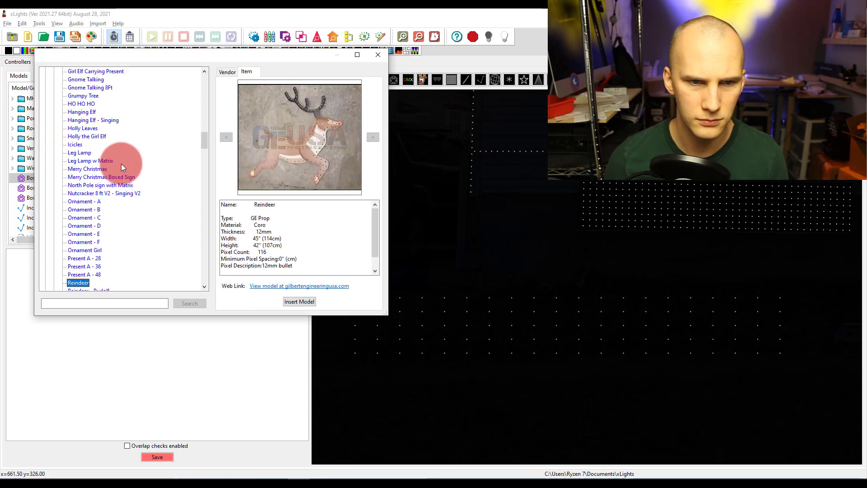
scroll(121, 164, down, 5)
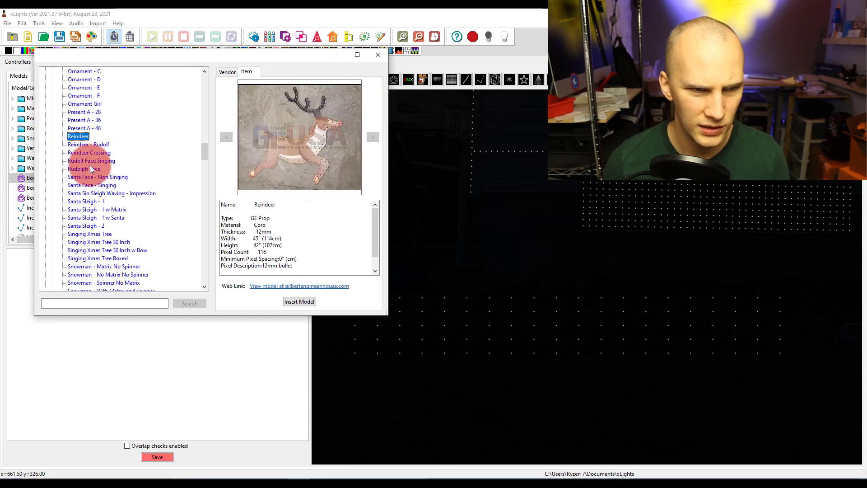
scroll(96, 280, down, 10)
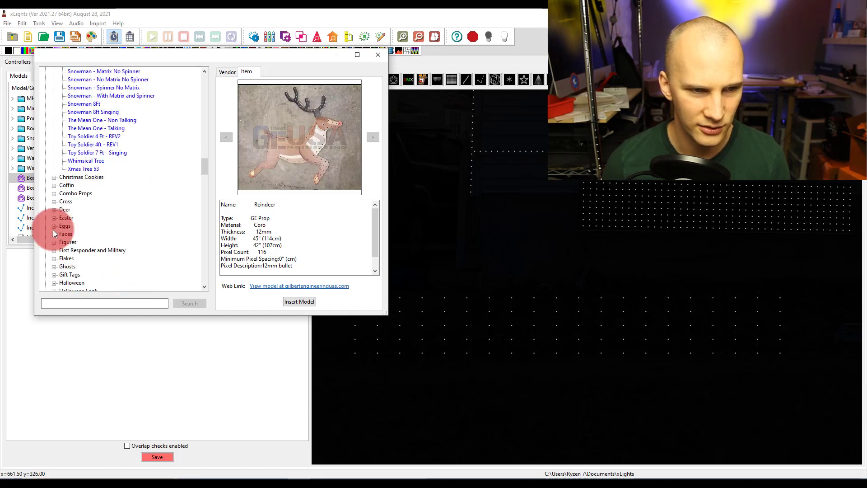
scroll(53, 233, down, 2)
click(56, 210)
click(84, 218)
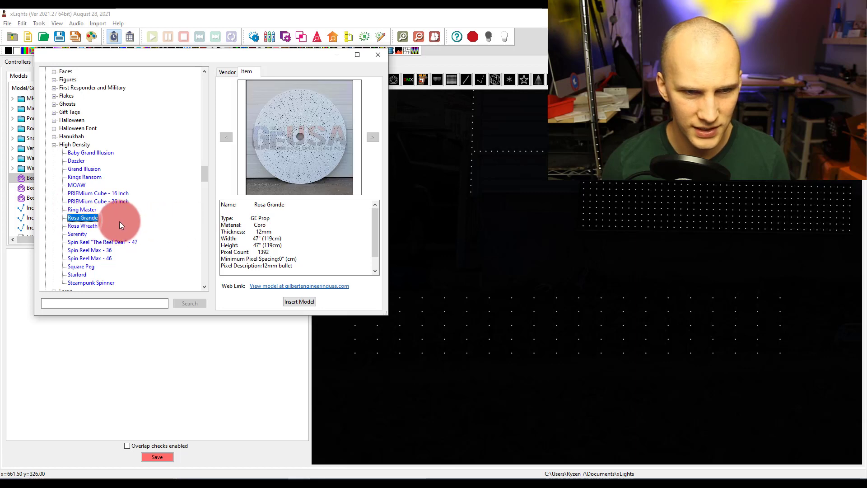
- Place GE RosaWreath 1 on the layout, then enlarge and recentre it in the preview
click(299, 301)
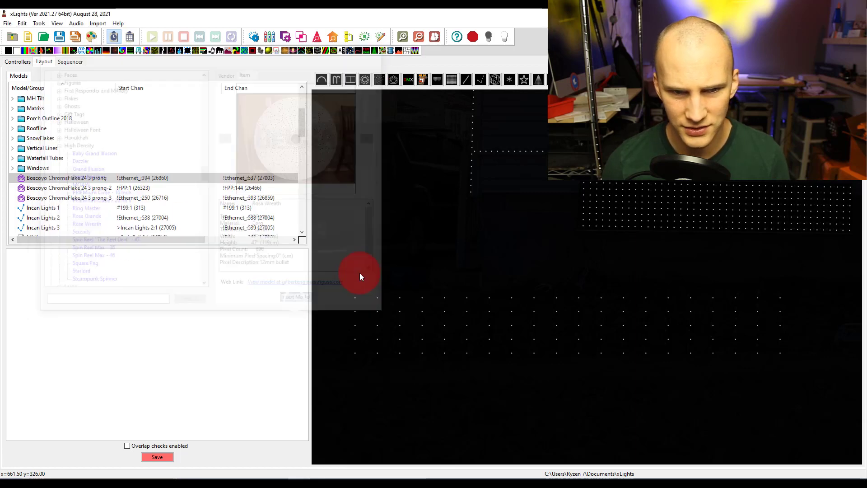
mouse_move(390, 224)
mouse_down()
mouse_move(497, 282)
mouse_move(545, 210)
mouse_move(609, 168)
mouse_move(620, 170)
mouse_up()
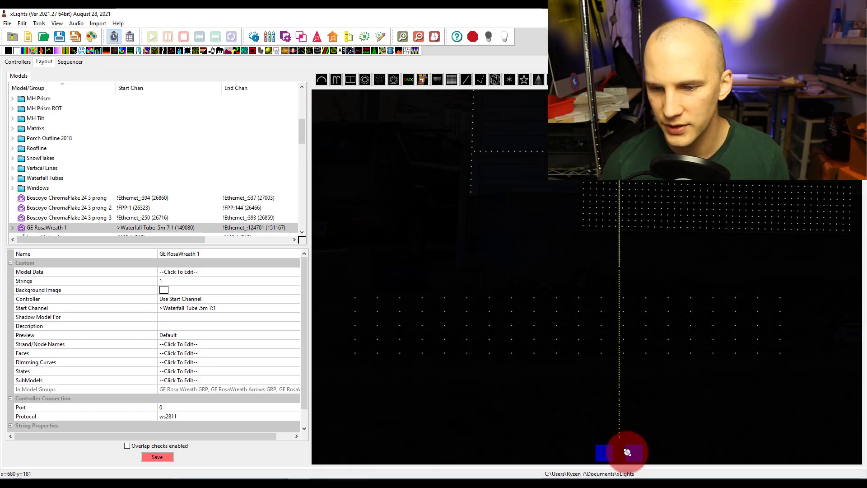
drag(627, 452, 853, 376)
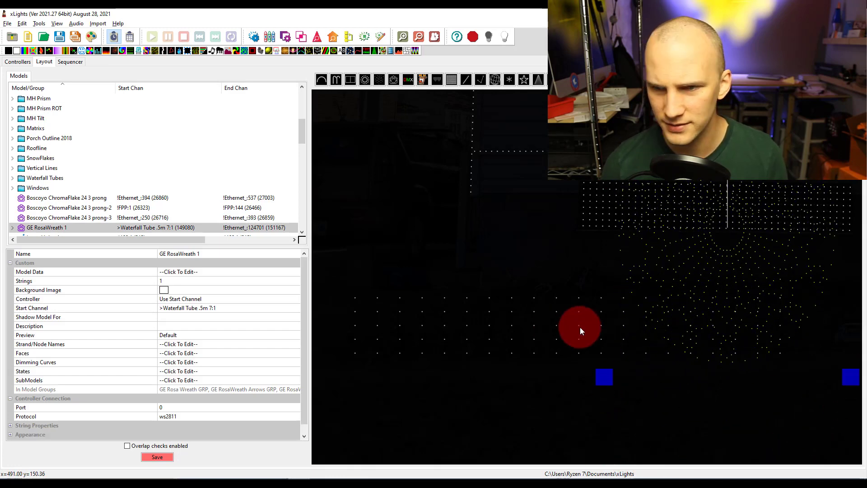
drag(632, 329, 418, 359)
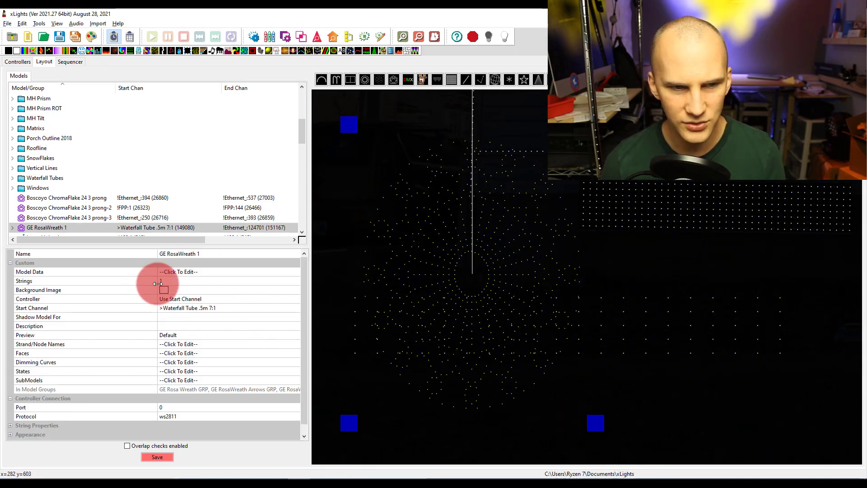
- Open the wreath's SubModels editor and browse the built-in Outer Ring, Ring, Arrow and Spoke submodels
click(197, 383)
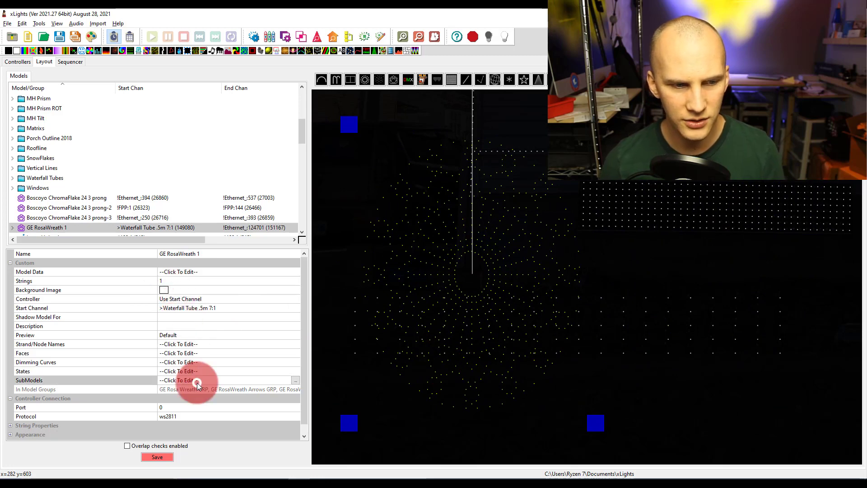
click(297, 380)
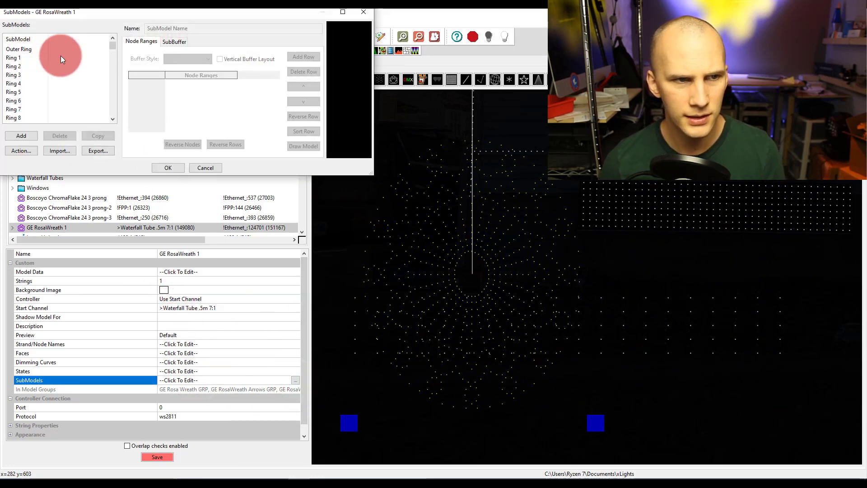
click(30, 48)
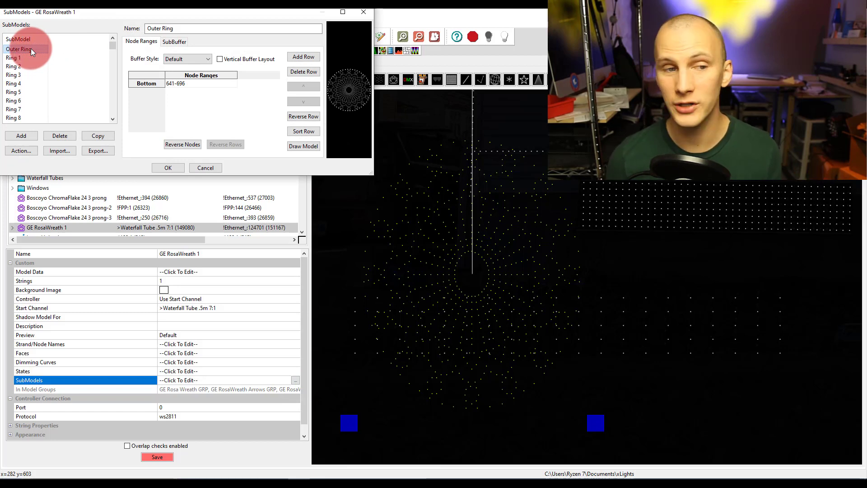
key(Down)
key(Down)
key(Down)
key(Down)
key(Down)
key(Down)
key(Down)
key(Down)
key(Down)
key(Down)
key(Down)
key(Down)
key(Down)
key(Down)
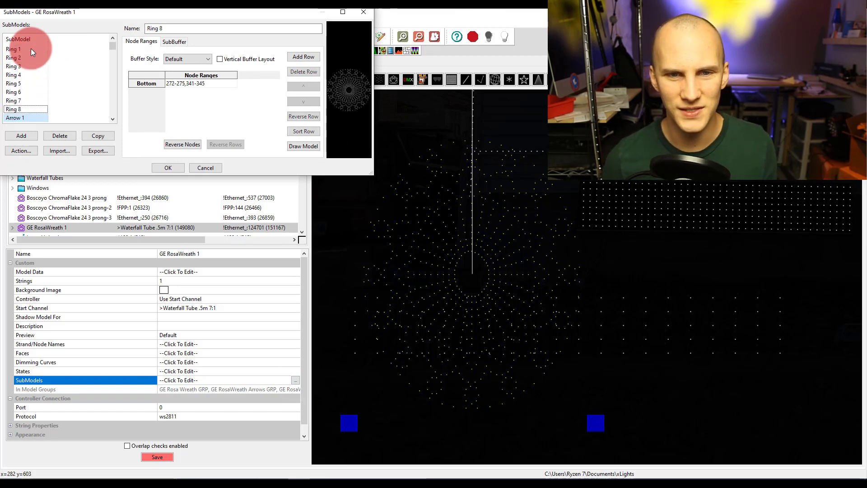
key(Down)
key(Down)
key(Down)
key(Down)
key(Down)
key(Down)
key(Down)
key(Down)
key(Down)
key(Down)
key(Down)
key(Down)
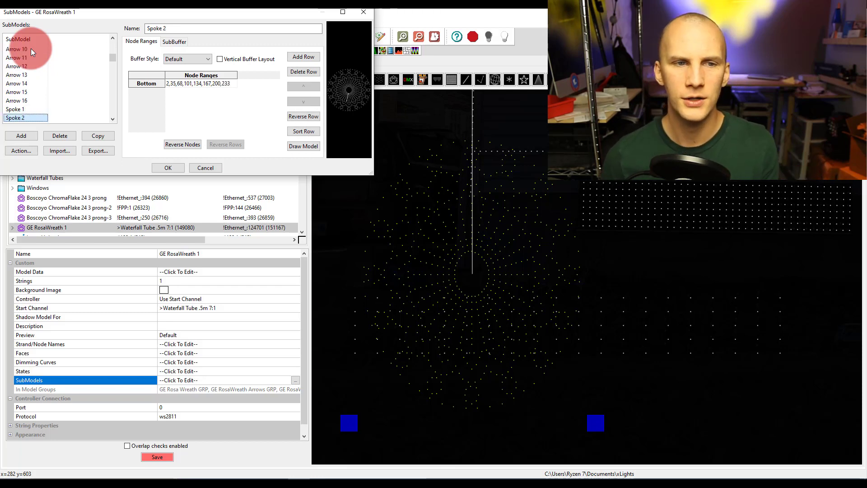
- Close the SubModels editor without changes and delete GE RosaWreath 1 from the layout
click(217, 169)
scroll(512, 196, down, 3)
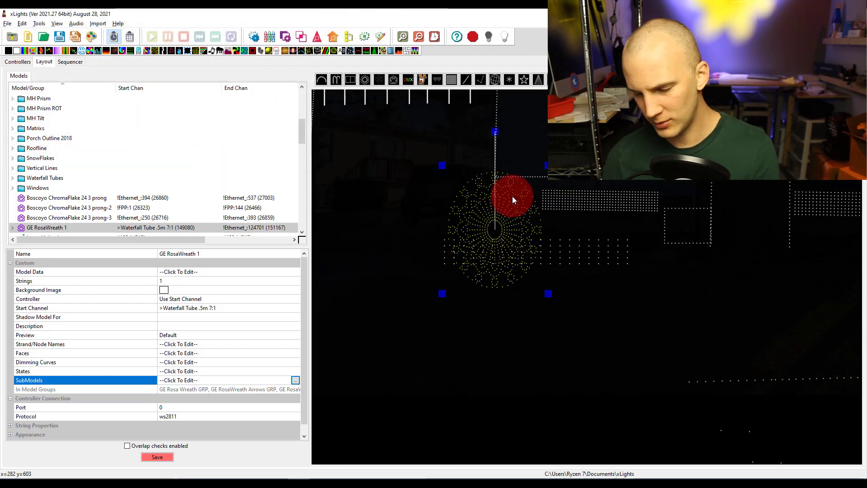
right_click(74, 230)
click(106, 236)
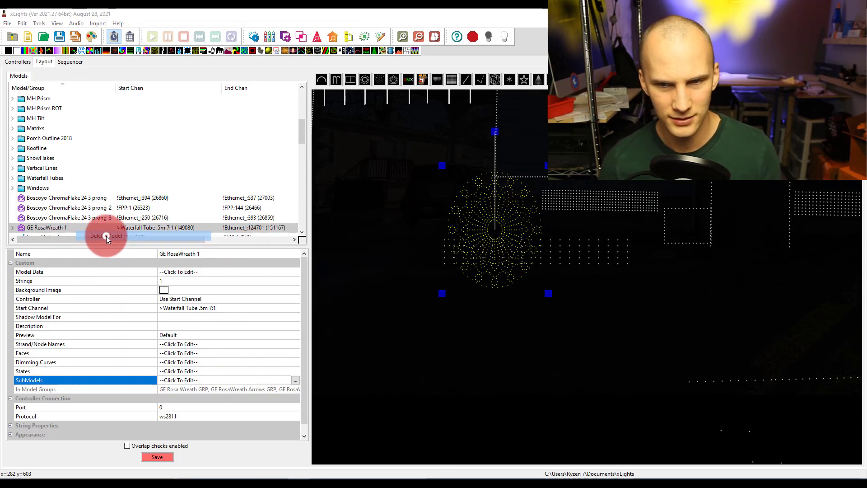
click(457, 260)
click(571, 283)
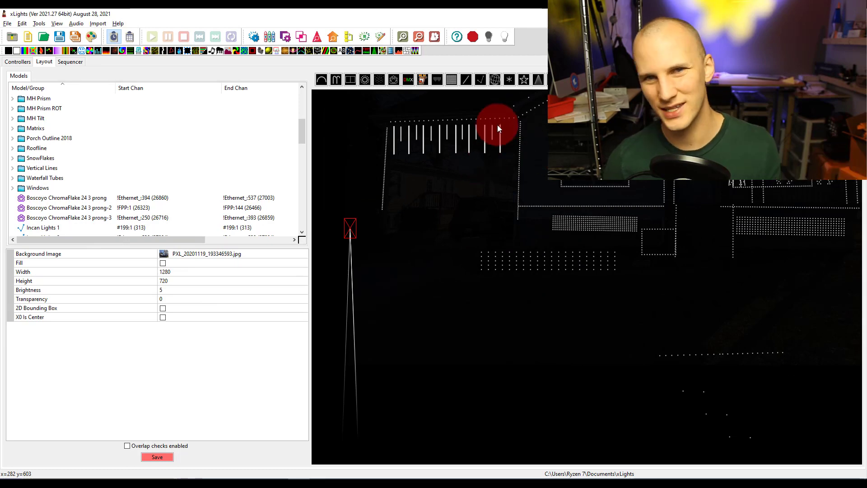
- Save the updated layout
scroll(501, 238, down, 2)
scroll(604, 97, up, 2)
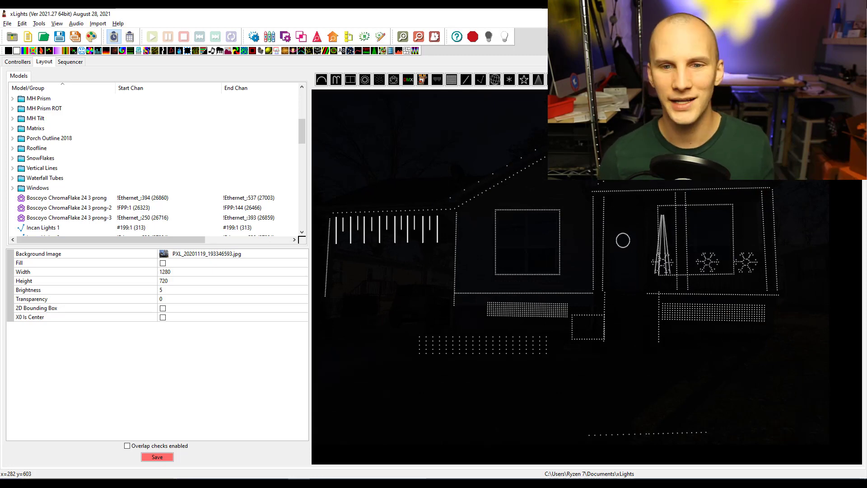
click(146, 458)
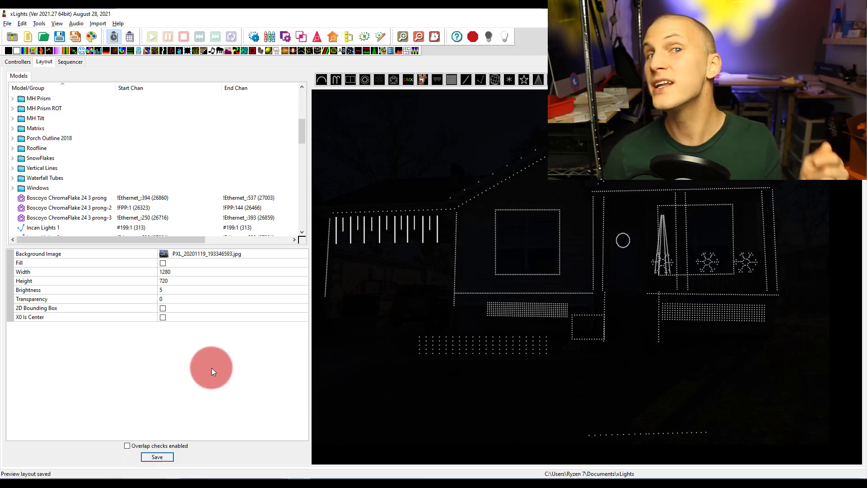